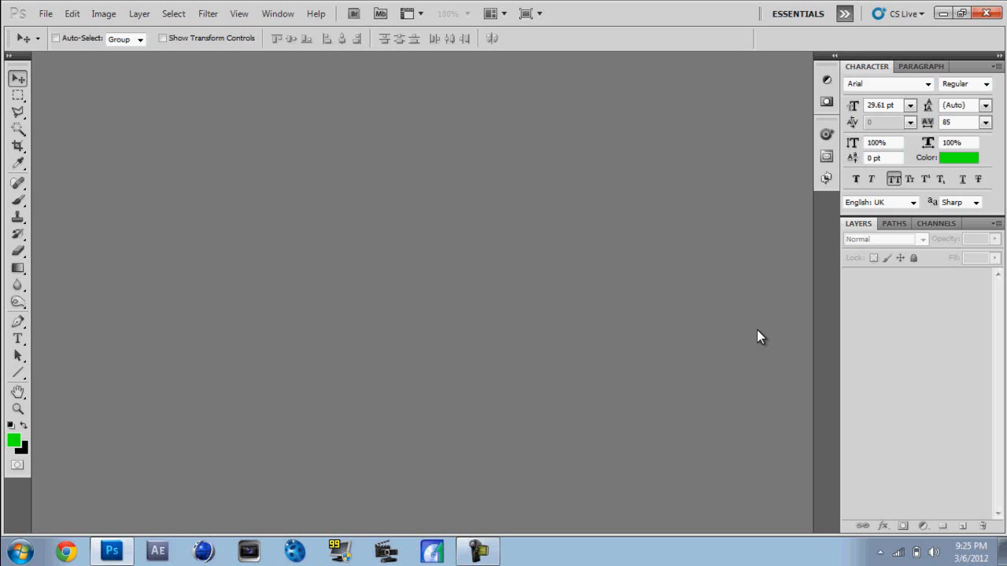
left_click(49, 17)
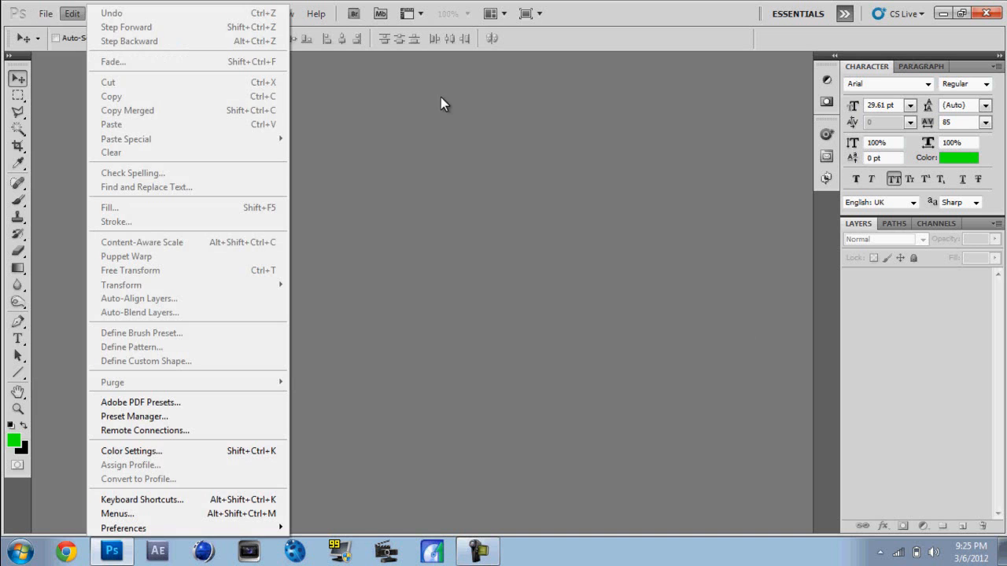
left_click(441, 98)
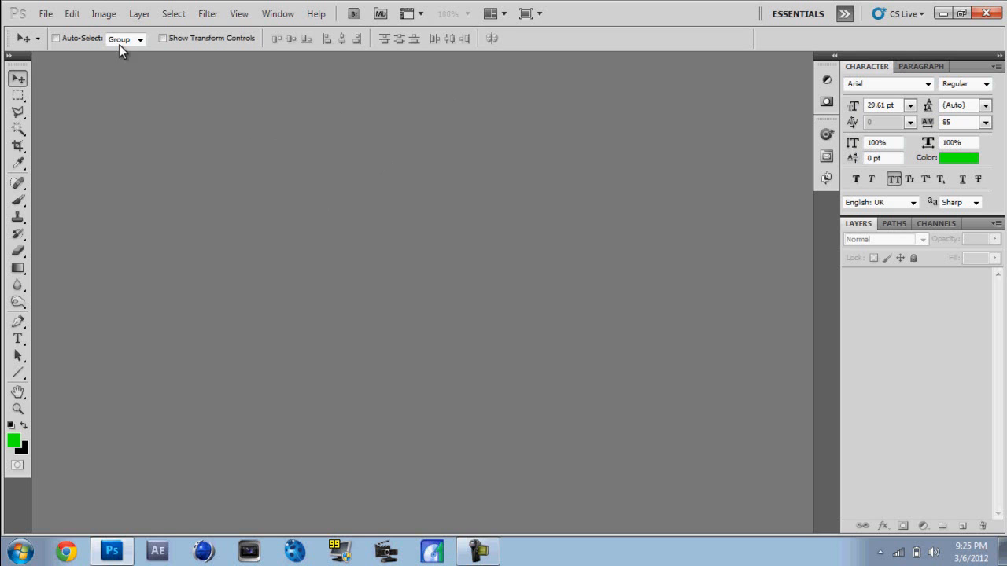
Create a new 5 by 5 pixel RGB document at 300 pixels/inch with a transparent background
left_click(48, 14)
mouse_move(63, 18)
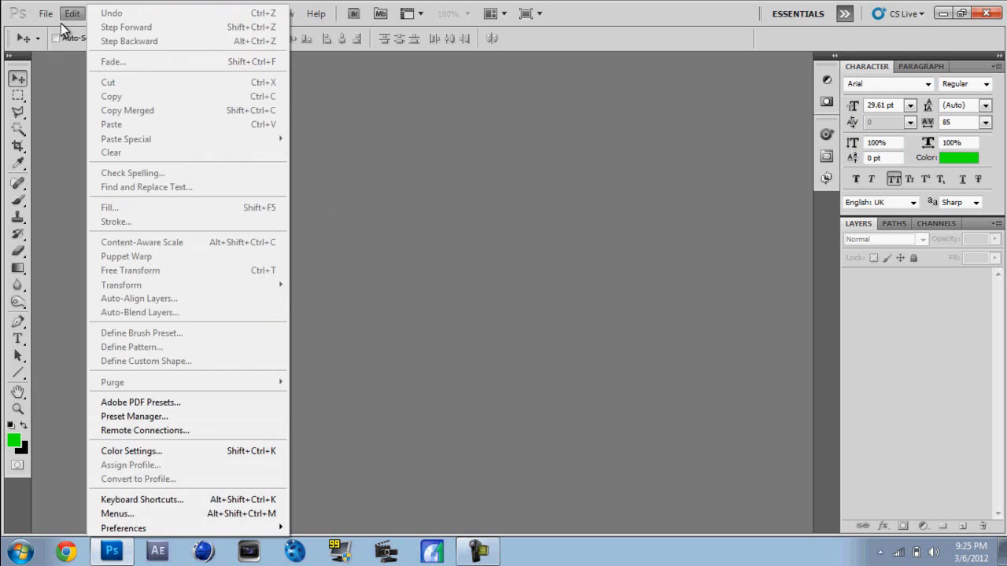
left_click(52, 27)
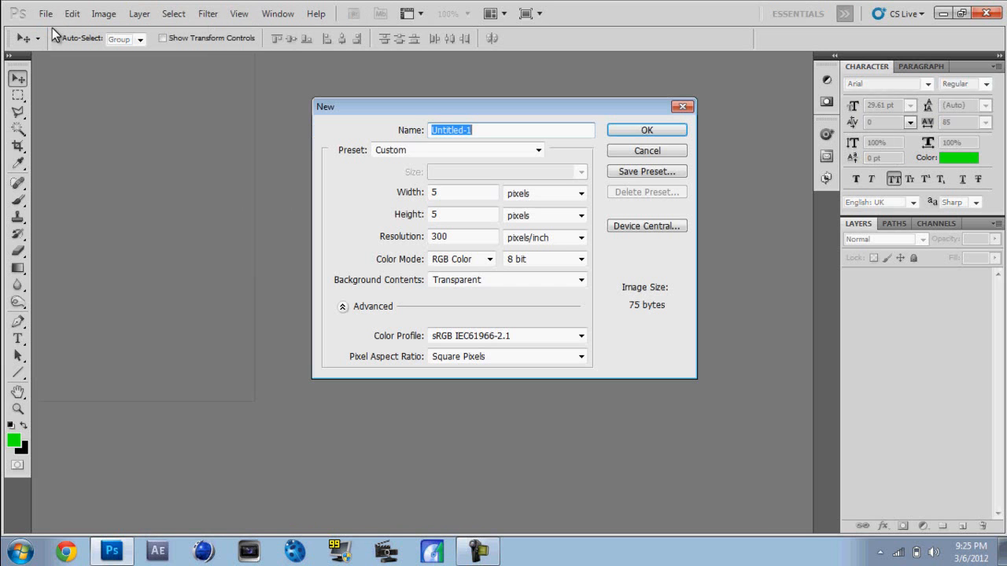
double_click(457, 194)
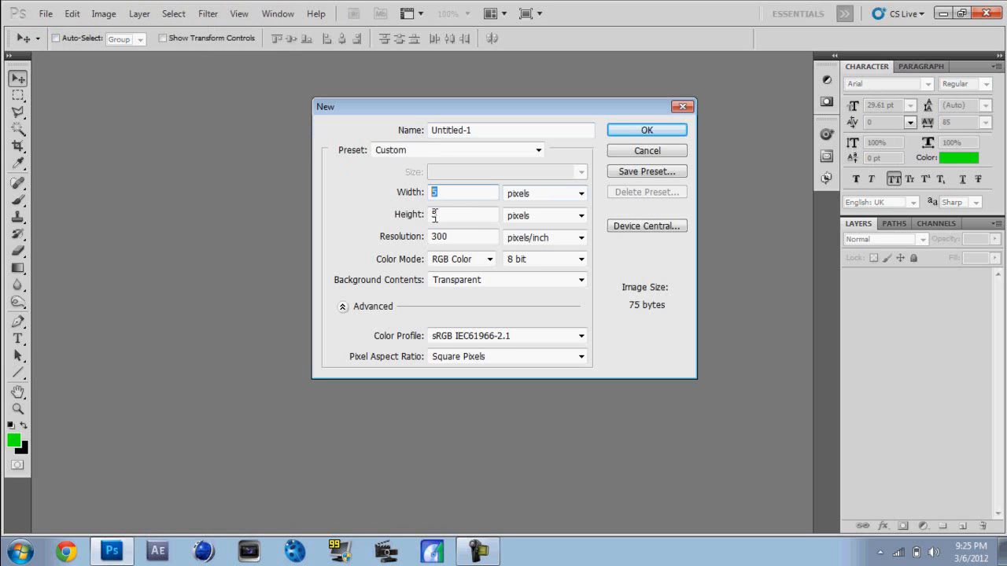
left_click(437, 219)
left_click(455, 232)
left_click_drag(476, 238, 390, 241)
left_click(447, 239)
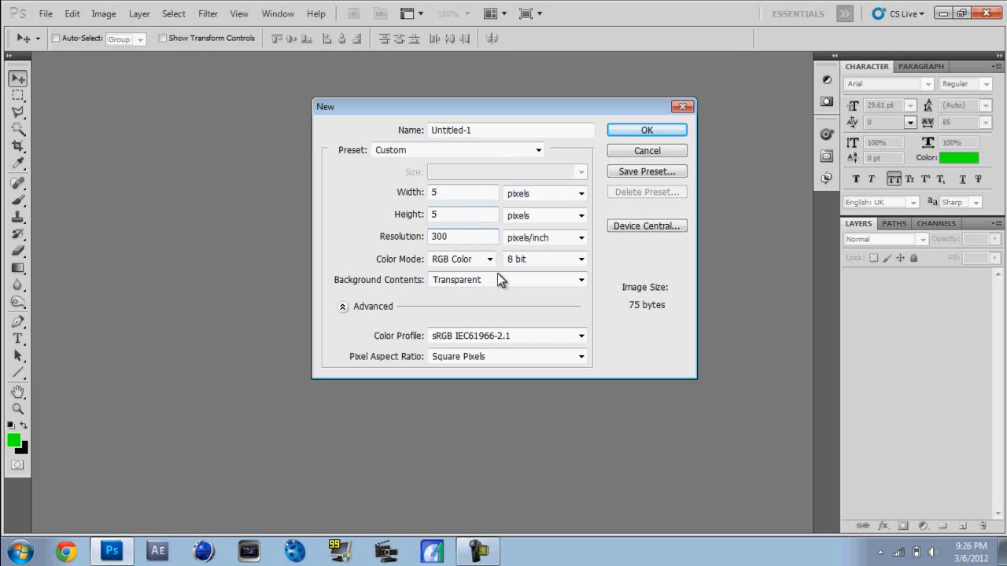
left_click(648, 131)
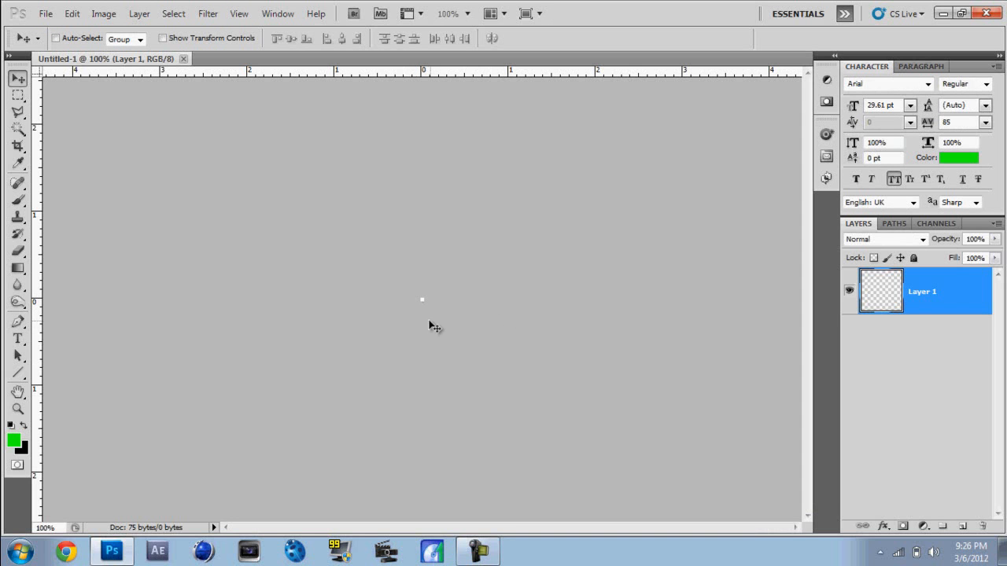
Select the canvas's rightmost pixel column with the Rectangular Marquee and fill it with green
scroll(429, 317, "up", 5)
scroll(429, 317, "up", 10)
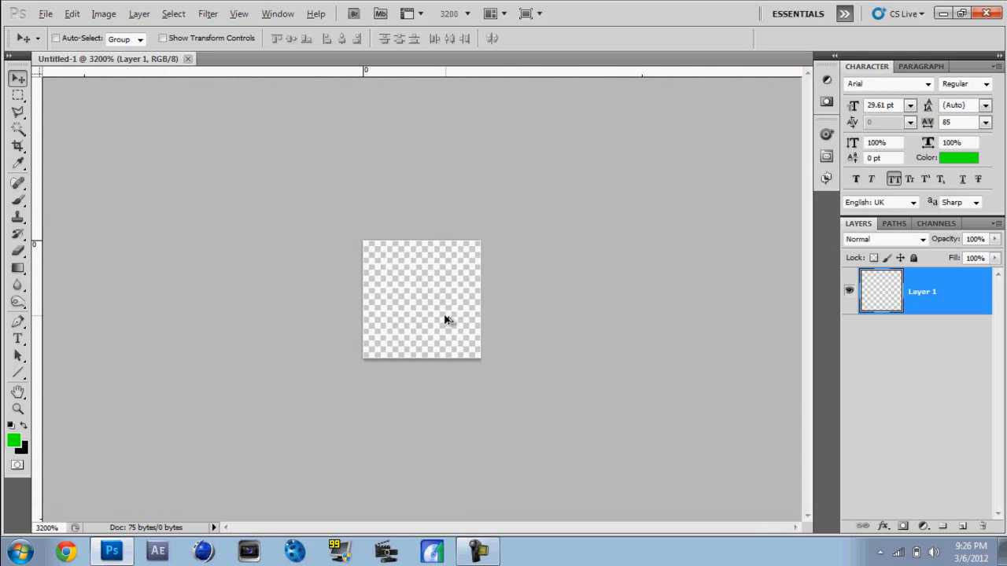
key("alt")
left_click(18, 96)
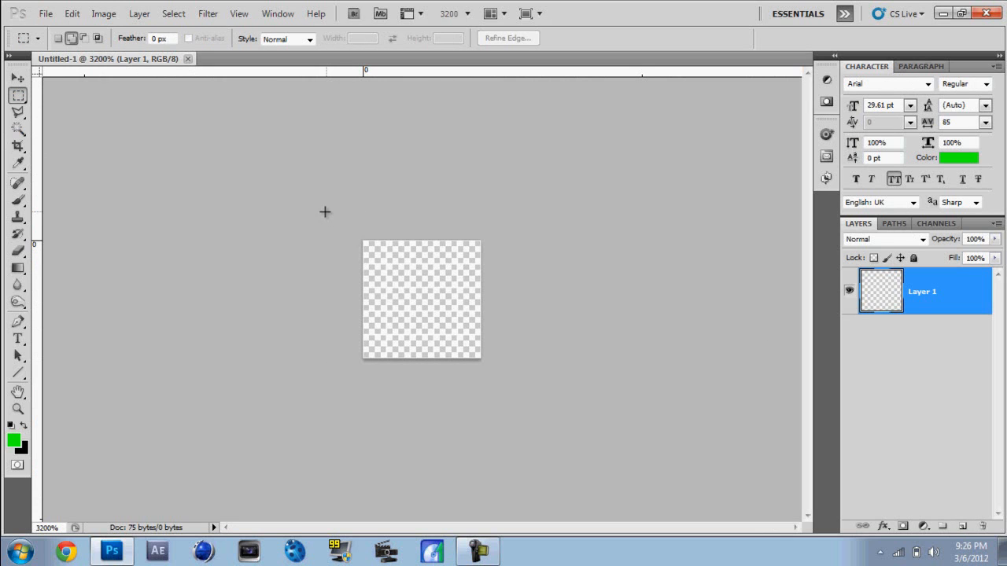
left_click_drag(346, 224, 375, 253)
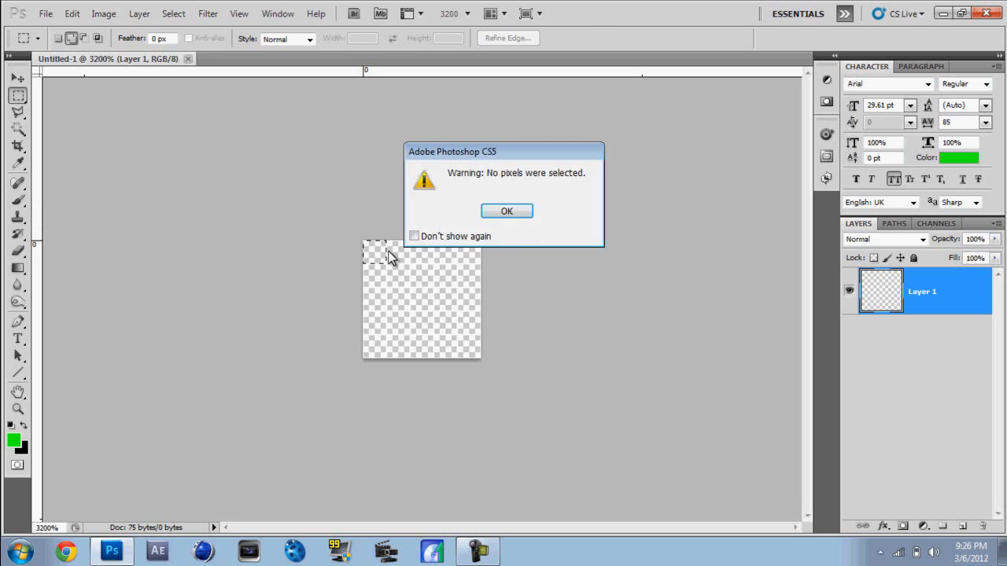
left_click(515, 211)
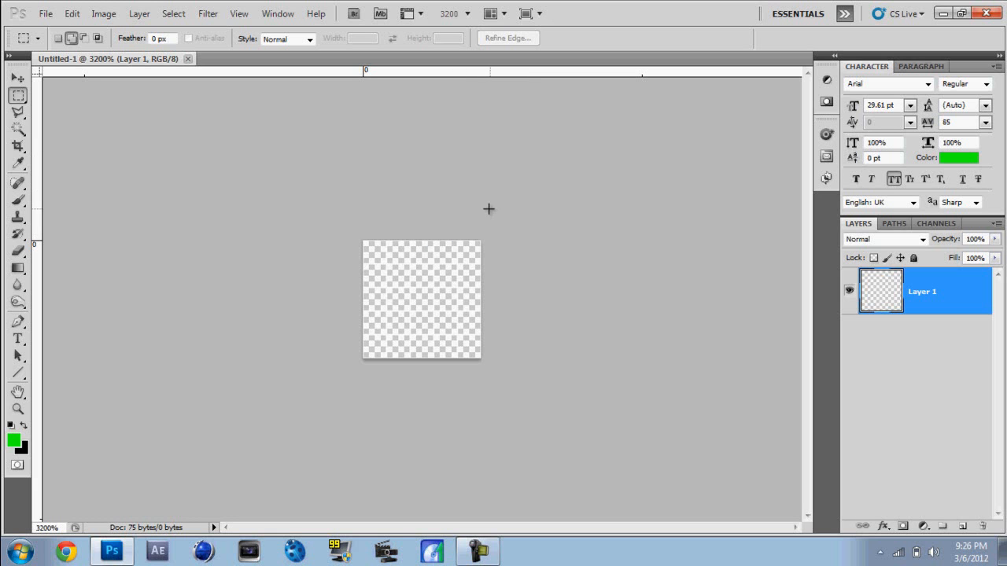
left_click_drag(456, 226, 508, 401)
key("alt+BackSpace")
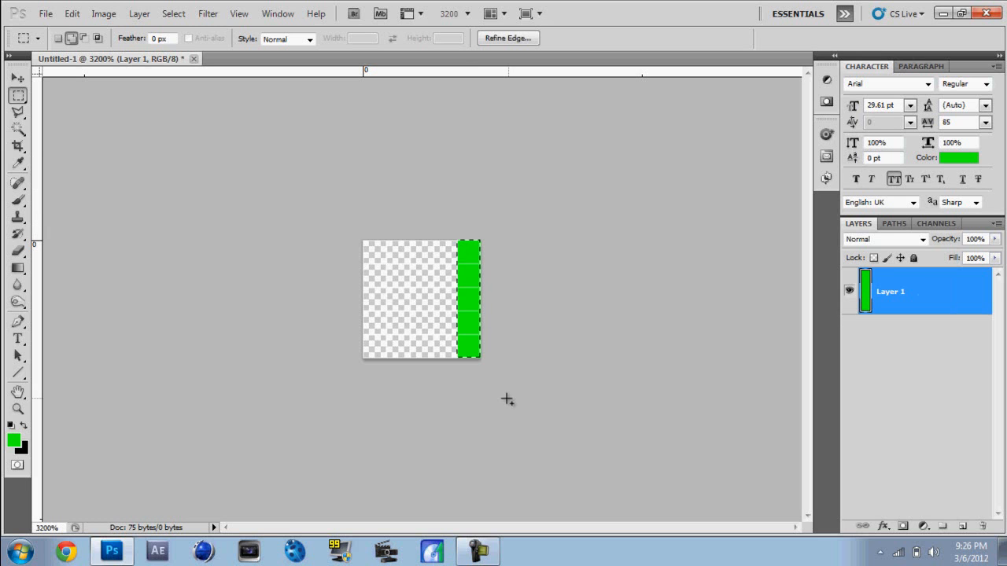
Add a new layer, fill the canvas's leftmost pixel column with green on it, and deselect
left_click(961, 526)
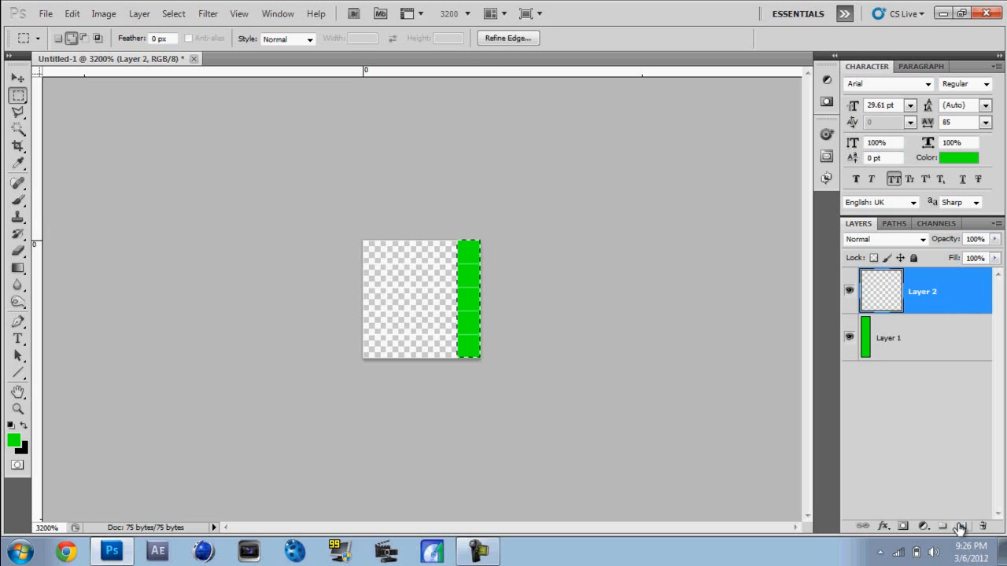
left_click(373, 248)
left_click_drag(371, 325, 391, 398)
key("alt+BackSpace")
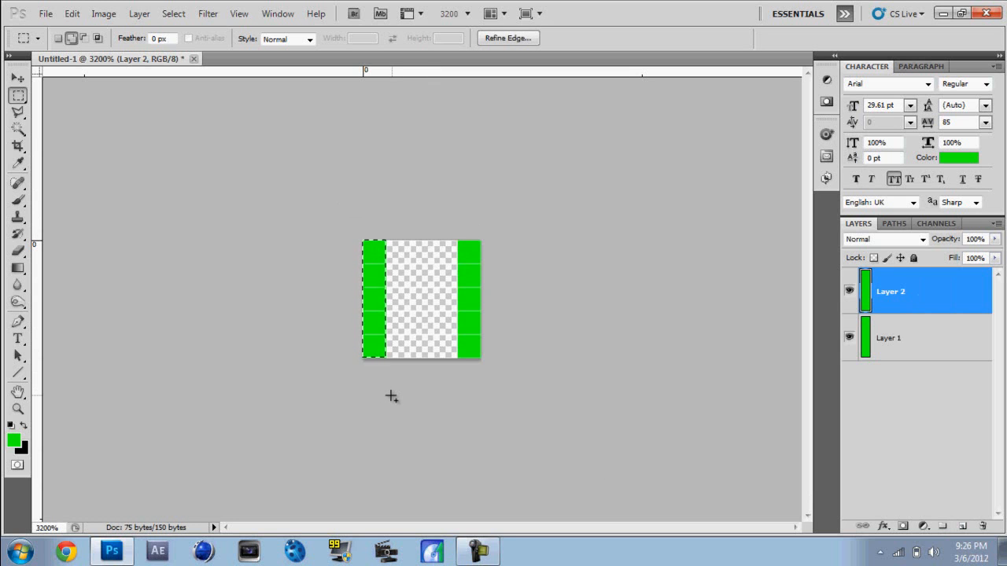
key("ctrl+d")
Add an empty layer and delete the two layers containing the green columns
left_click(906, 399)
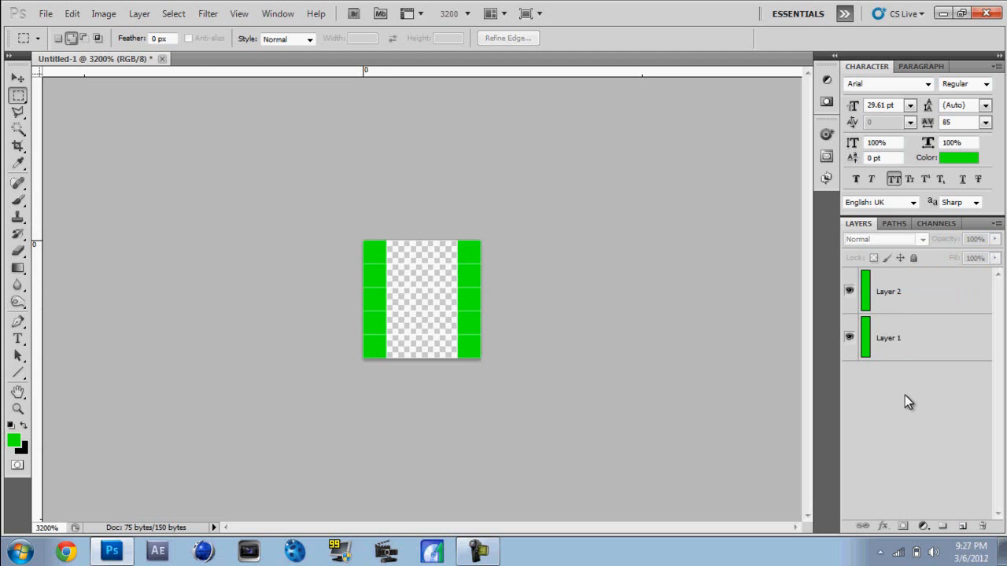
left_click(962, 525)
left_click(918, 351)
left_click(925, 383, "shift")
key("Delete")
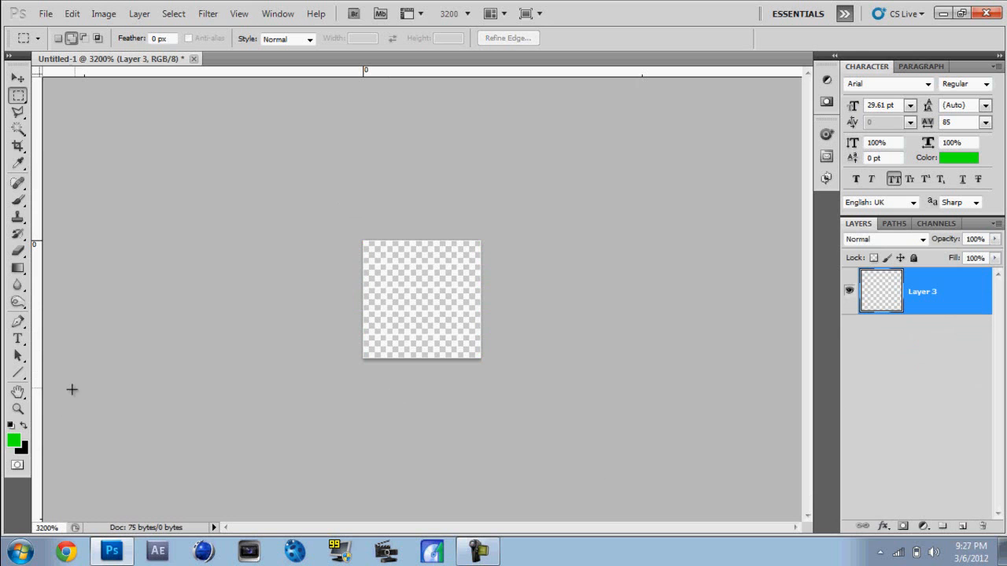
Make black the foreground colour and fill the top two pixel rows of the canvas with it
left_click(24, 425)
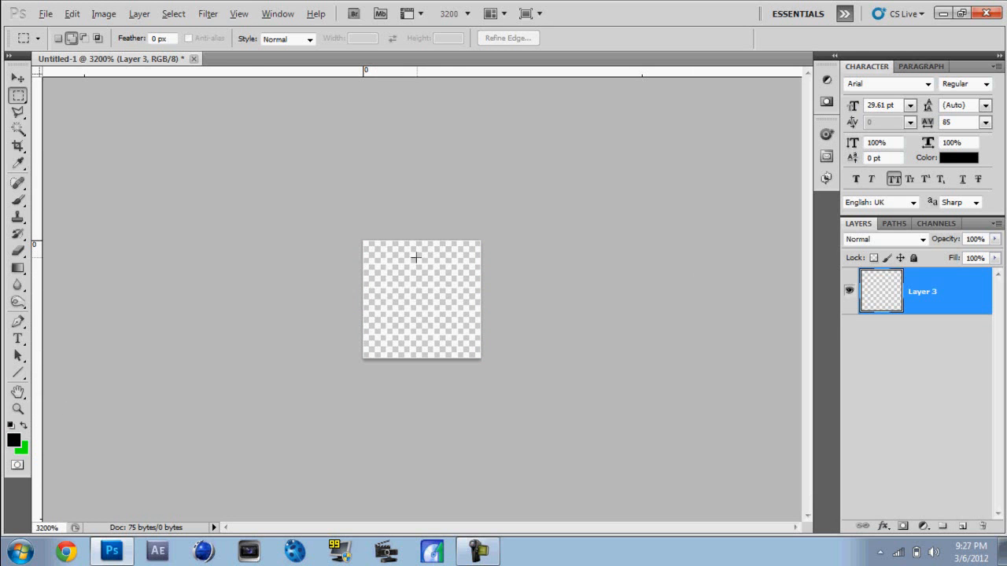
key("alt")
left_click_drag(352, 235, 471, 281)
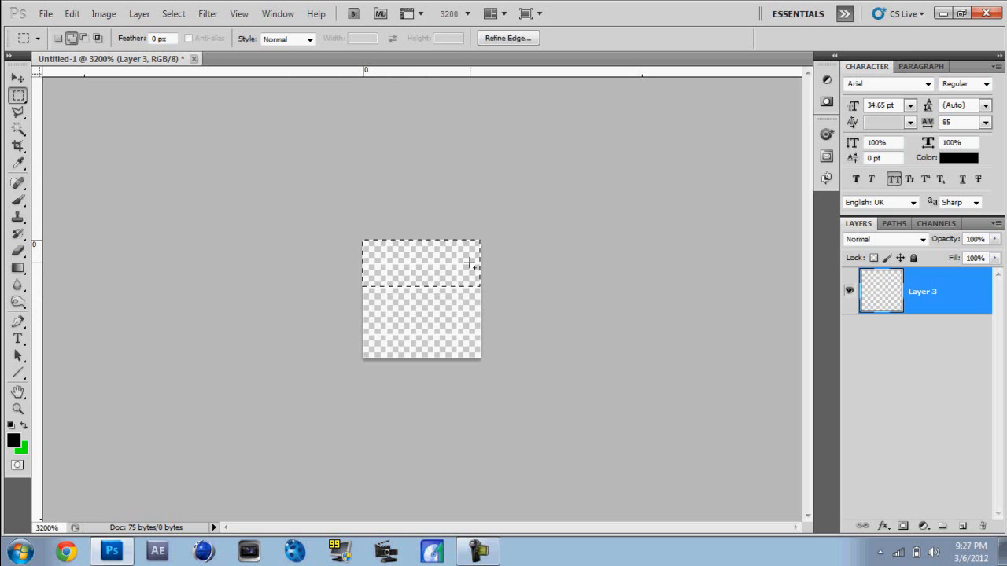
key("alt+BackSpace")
key("ctrl+d")
left_click(24, 76)
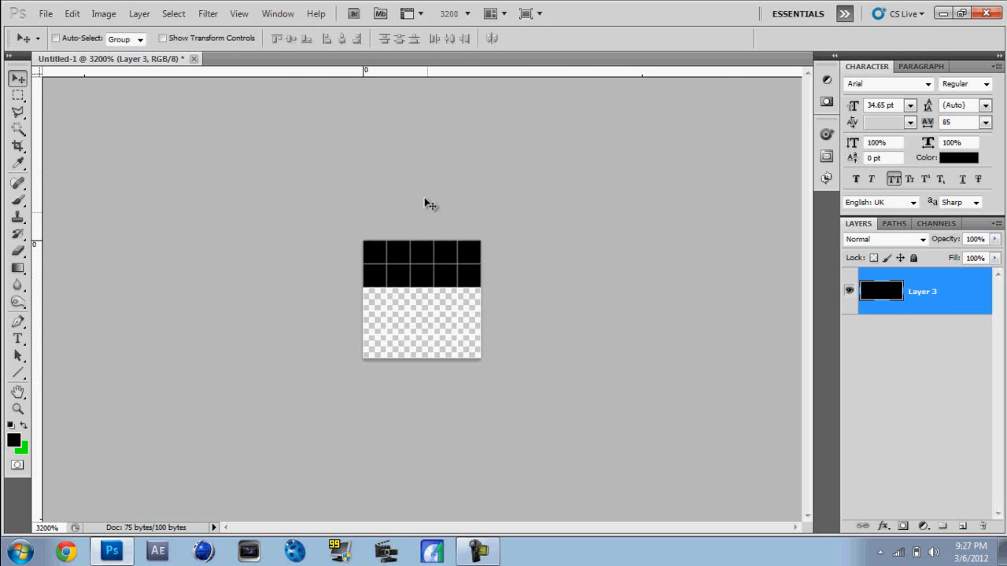
Add a new layer, hide the horizontal stripe layer, and fill the canvas's two rightmost pixel columns with black
left_click(961, 526)
left_click(849, 339)
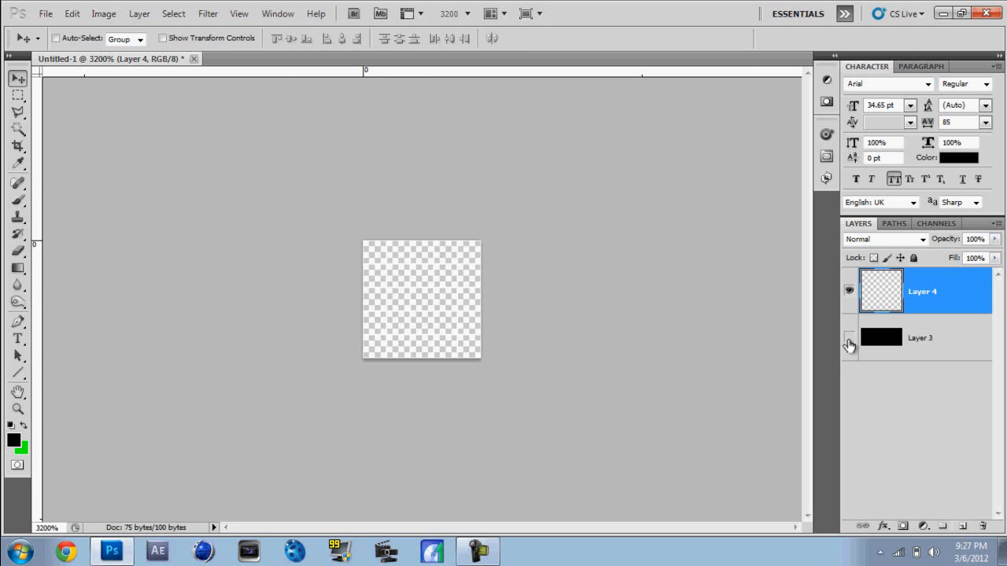
left_click(17, 95)
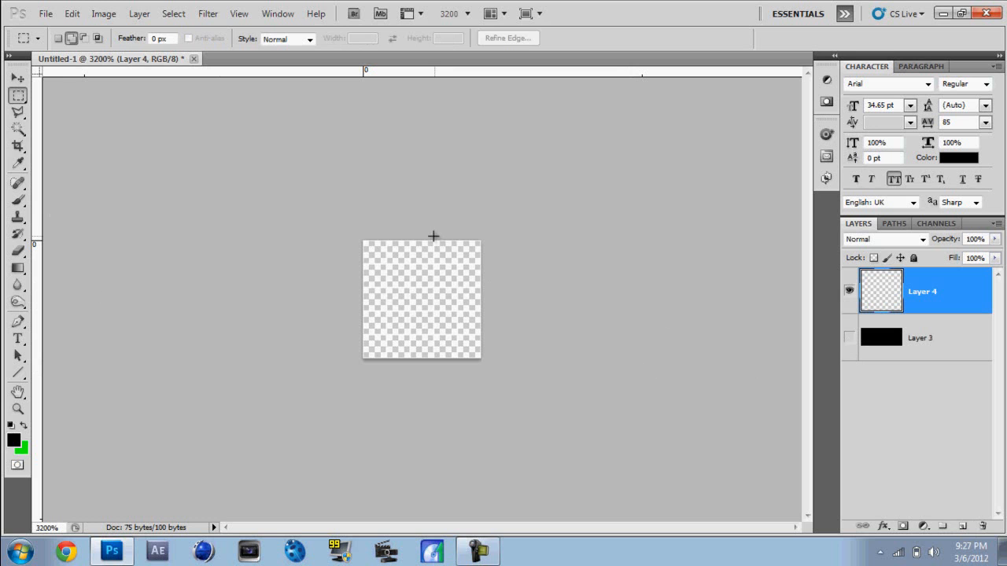
left_click_drag(434, 236, 484, 385)
key("alt+BackSpace")
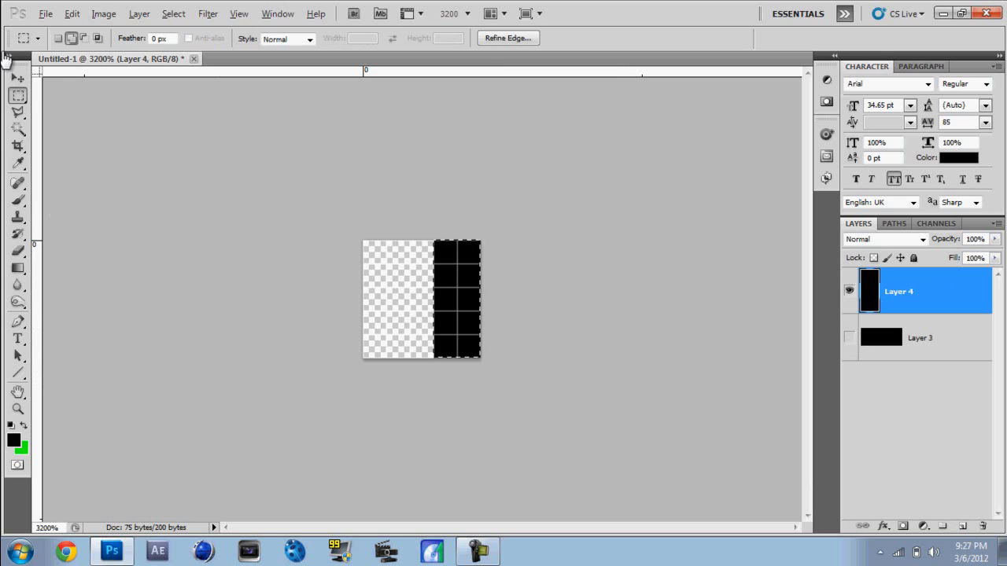
left_click(17, 78)
key("ctrl+d")
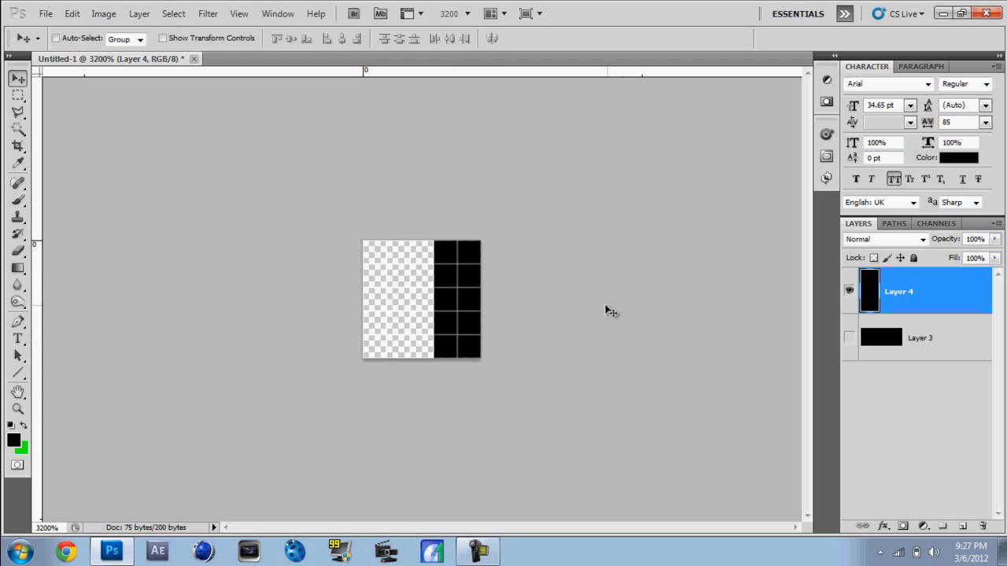
mouse_move(449, 314)
left_mouse_down()
mouse_move(419, 309)
mouse_move(453, 310)
left_mouse_up()
Hide the vertical stripe layer and, on a new layer, fill the rightmost column and bottom row with black
left_click(849, 291)
left_click(962, 525)
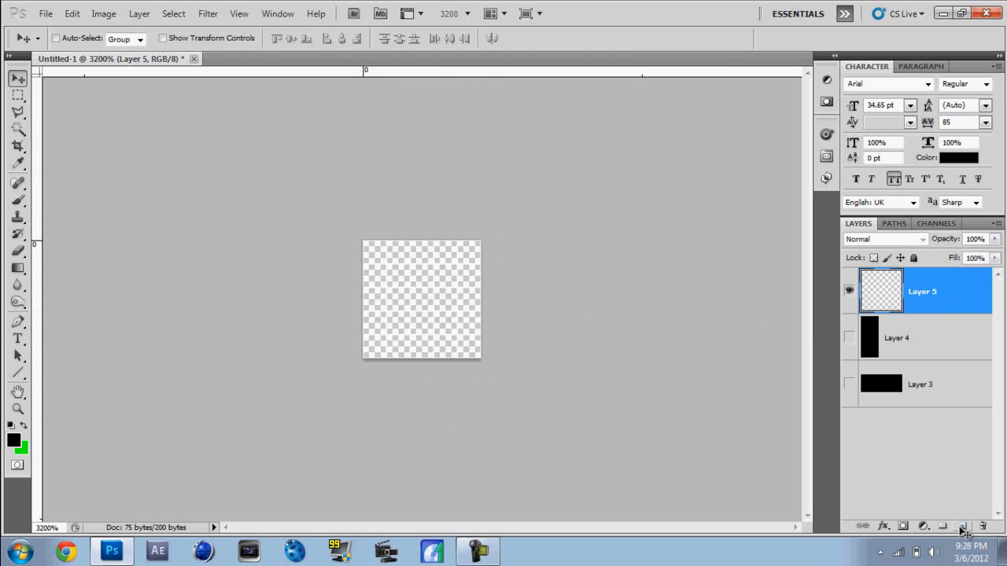
left_click(18, 96)
left_click_drag(472, 285, 369, 344)
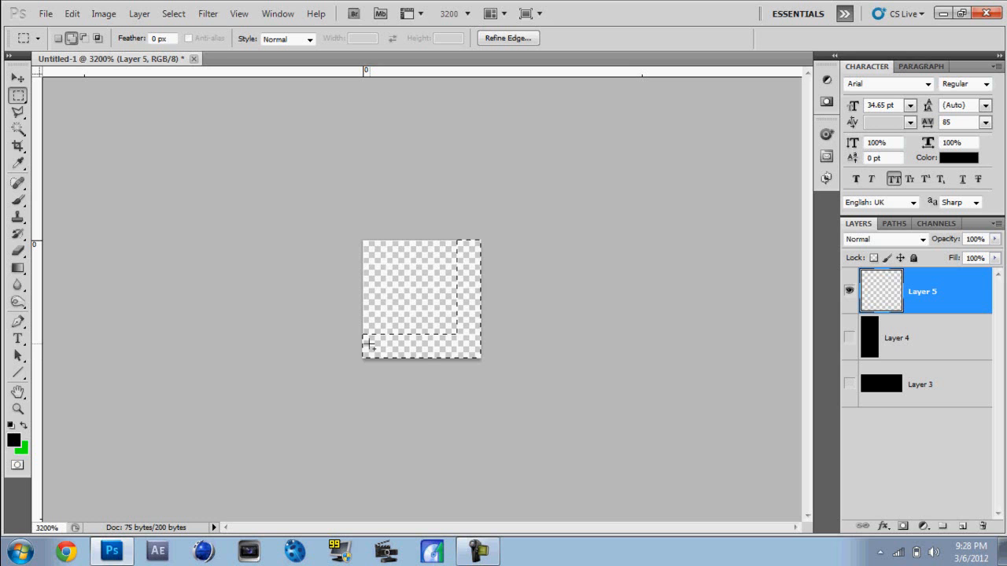
key("alt+BackSpace")
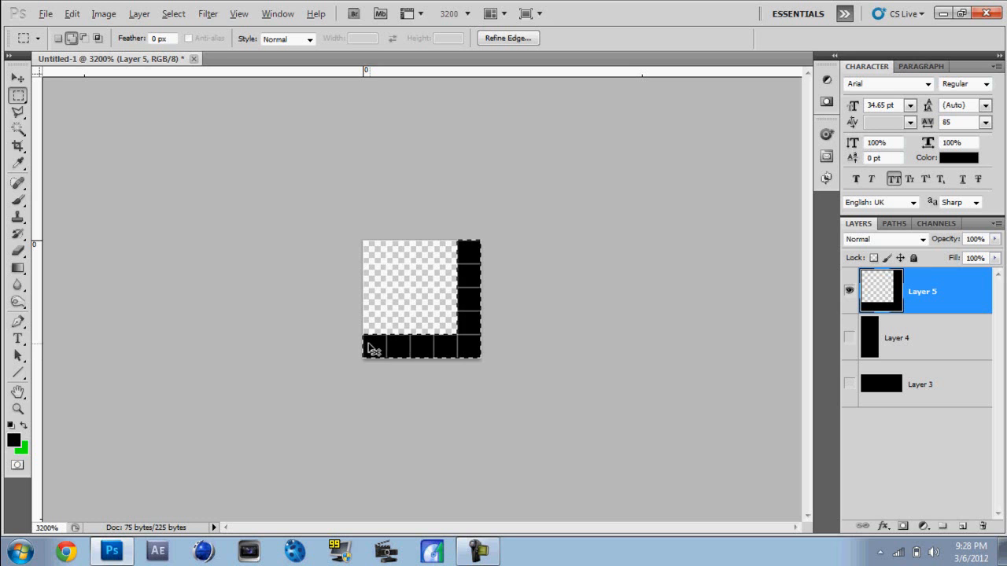
left_click(17, 79)
key("ctrl+d")
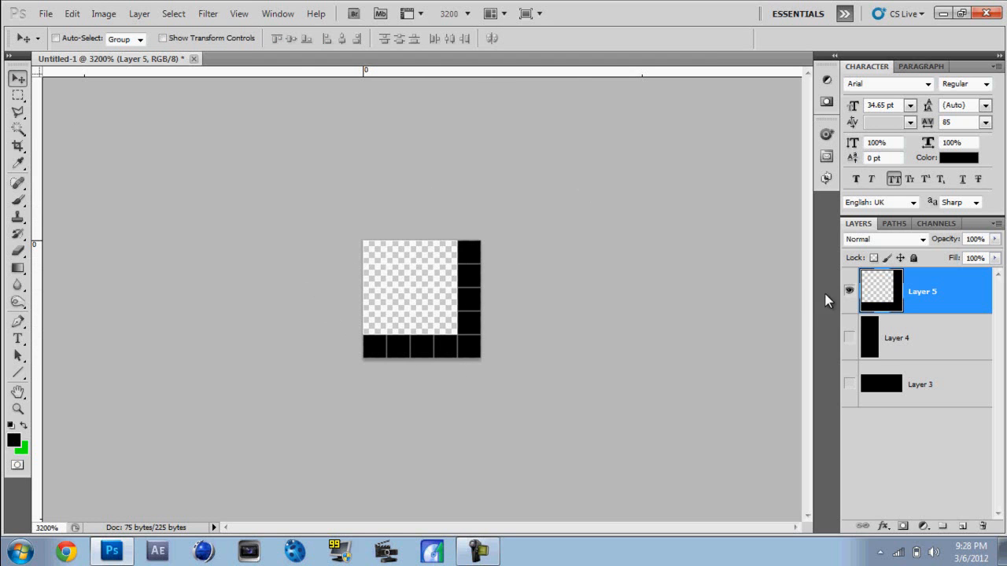
Hide the L-shaped pattern layer and, on a new layer, fill a one-pixel diagonal from bottom-left to top-right with black
left_click(849, 291)
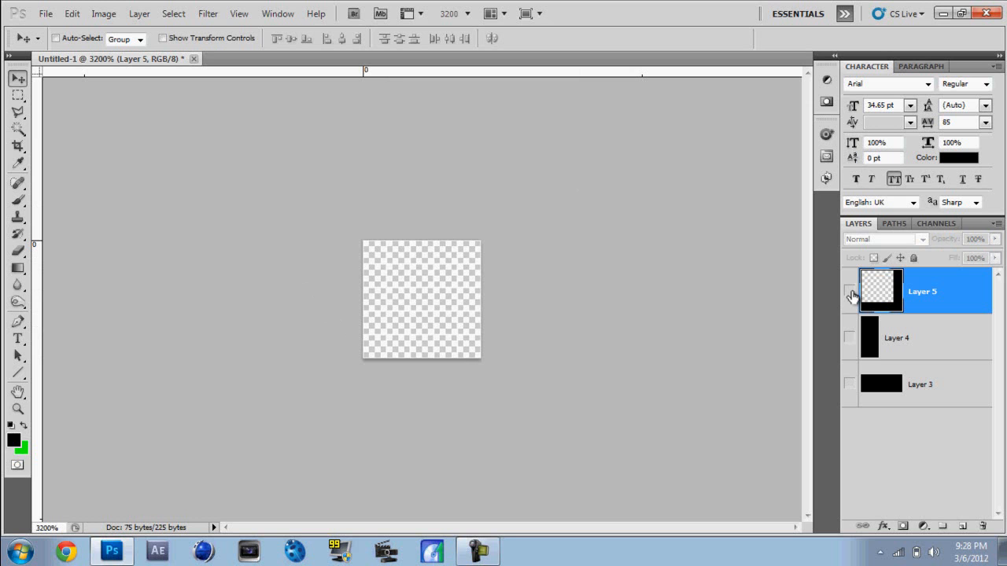
left_click(961, 527)
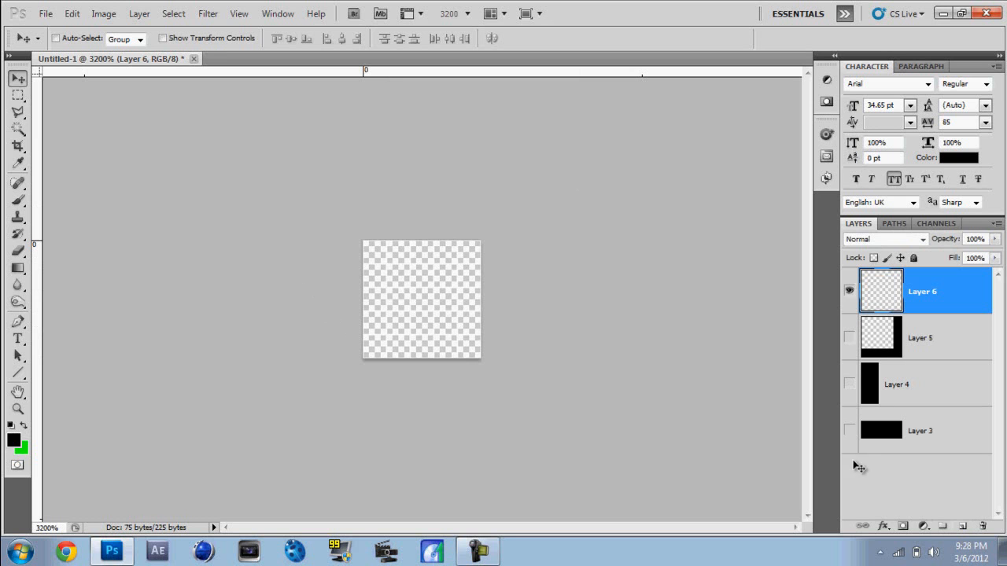
left_click(18, 96)
left_click_drag(375, 346, 437, 265)
key("alt+BackSpace")
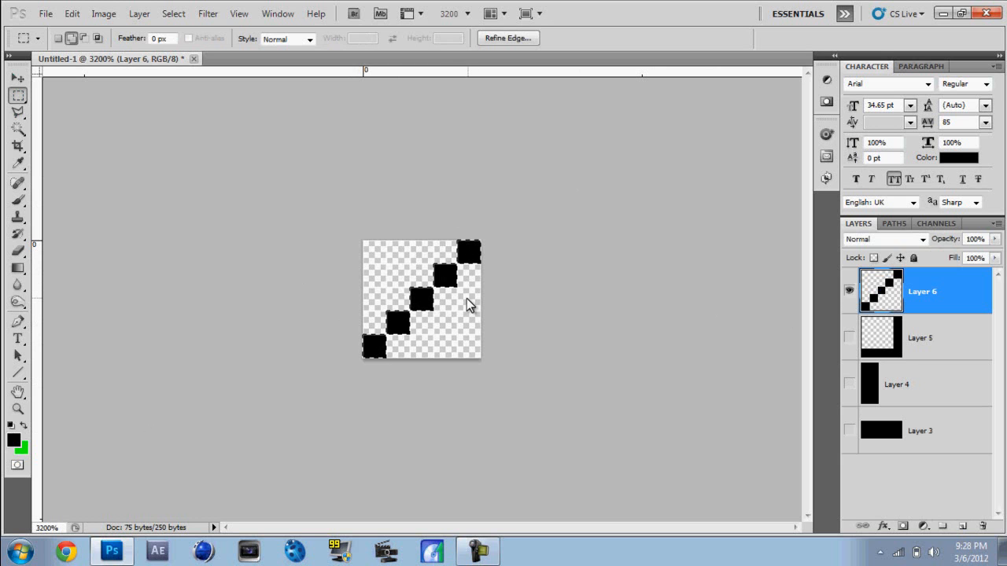
key("ctrl+d")
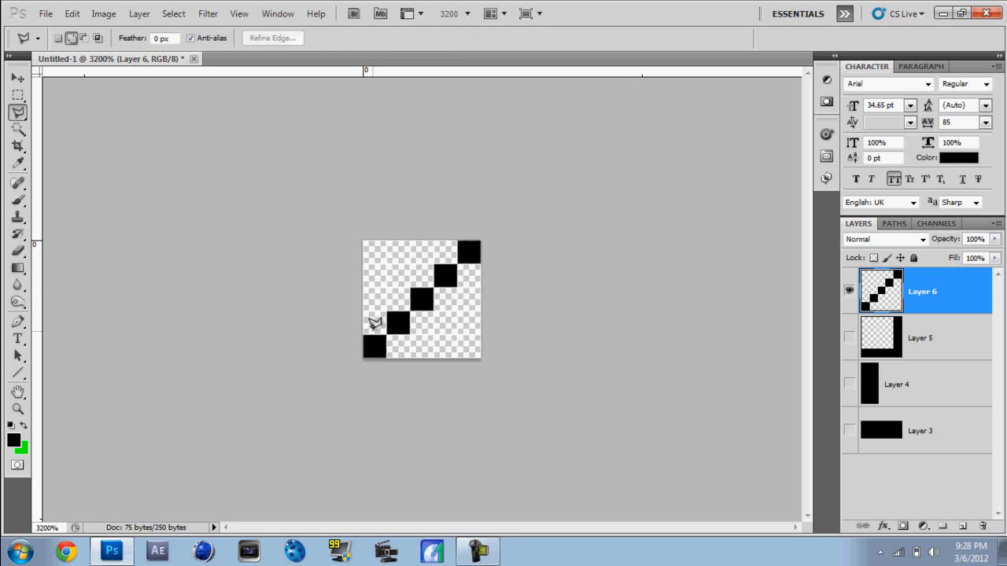
Thicken the diagonal by selecting the adjacent pixels along both of its sides and filling them with black
left_click(17, 95)
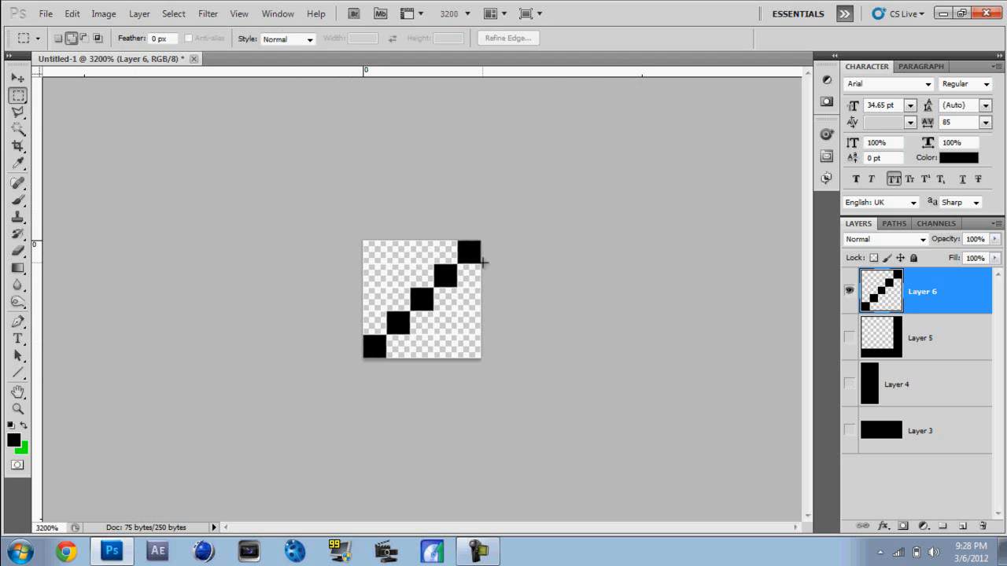
left_click(849, 291)
left_click(848, 291)
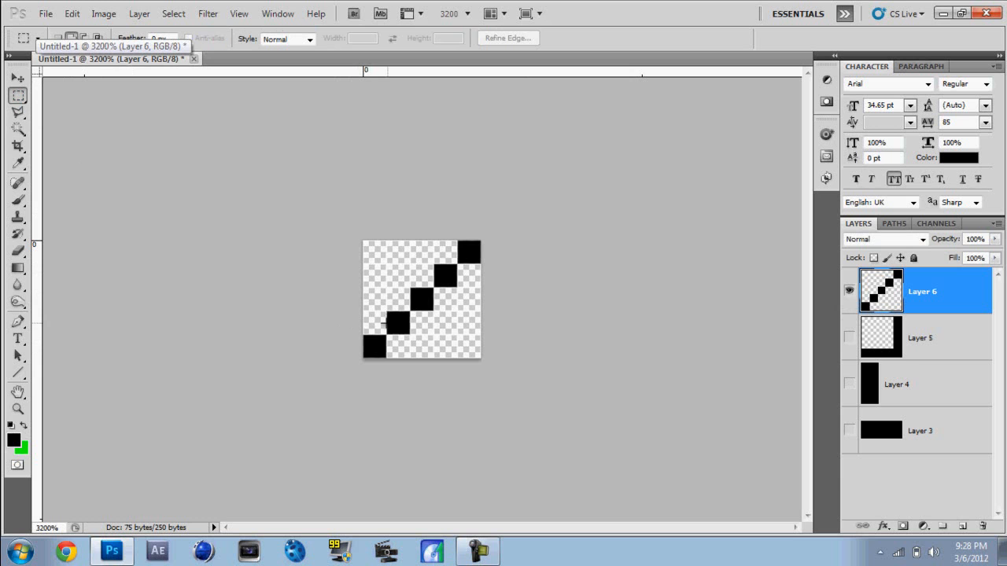
left_click_drag(393, 306, 417, 326)
left_click_drag(394, 341, 402, 348)
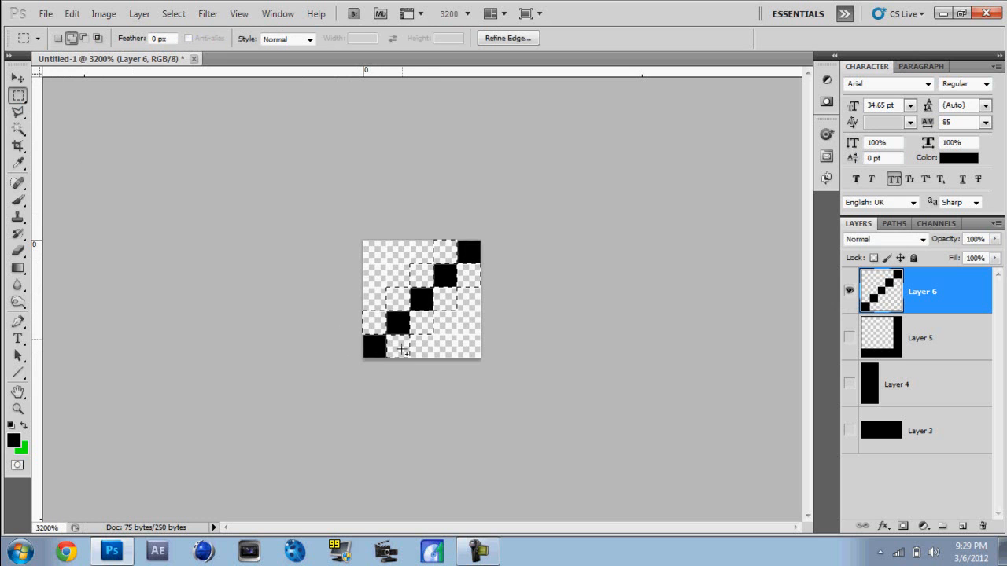
key("alt+BackSpace")
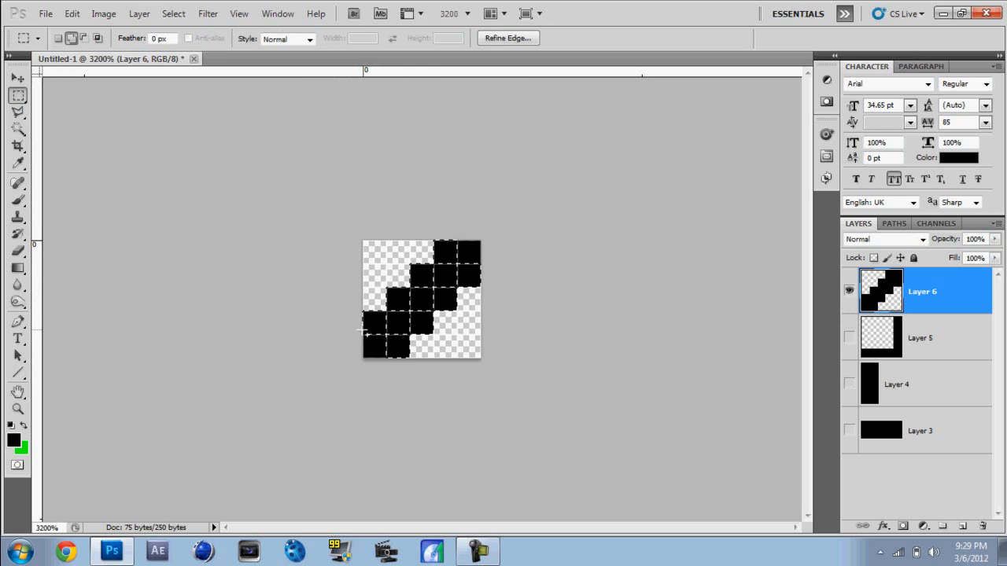
Undo the diagonal's thickening, clear the selection, and make the horizontal stripe layer, Layer 3, the only visible and active layer
key("ctrl+z")
left_click(406, 365)
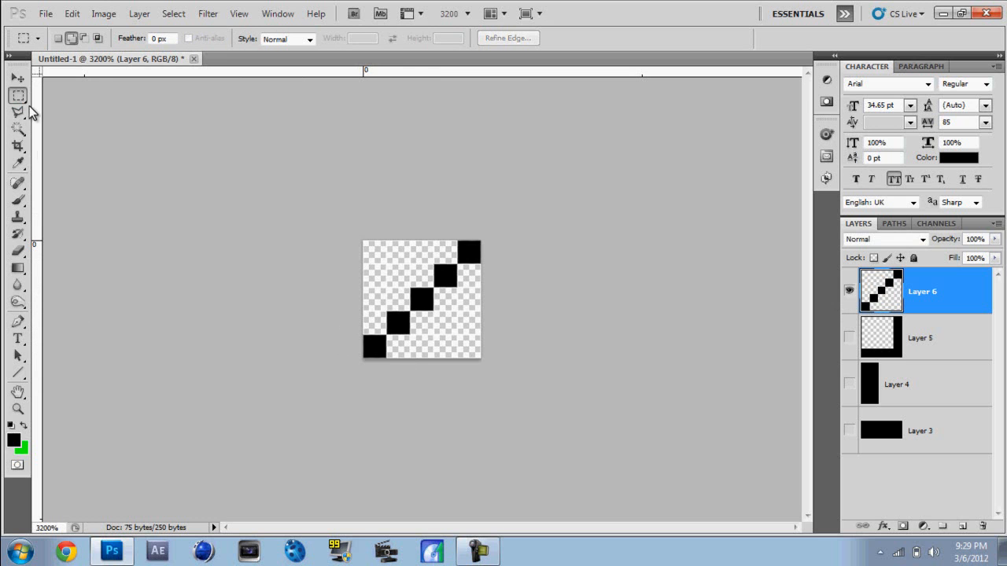
left_click(18, 79)
left_click(932, 433)
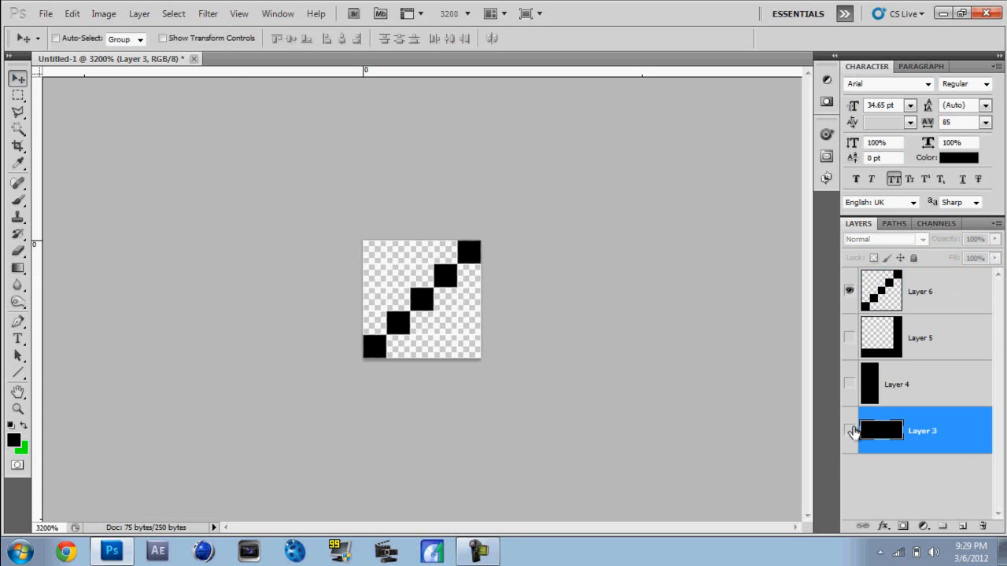
left_click(849, 430)
left_click(849, 291)
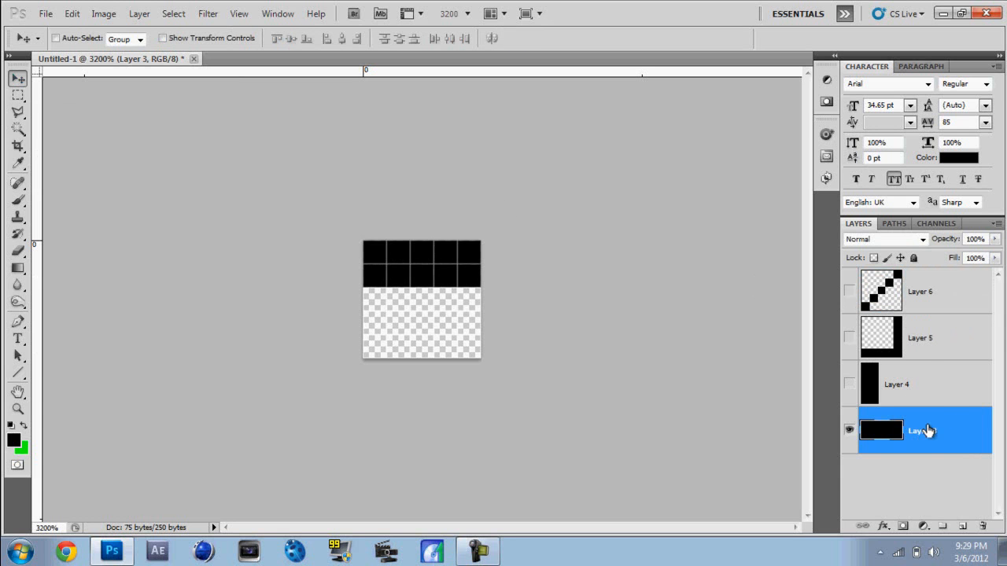
Define the horizontal stripe as a pattern named "Horisontal patter tutorial"
left_click(71, 14)
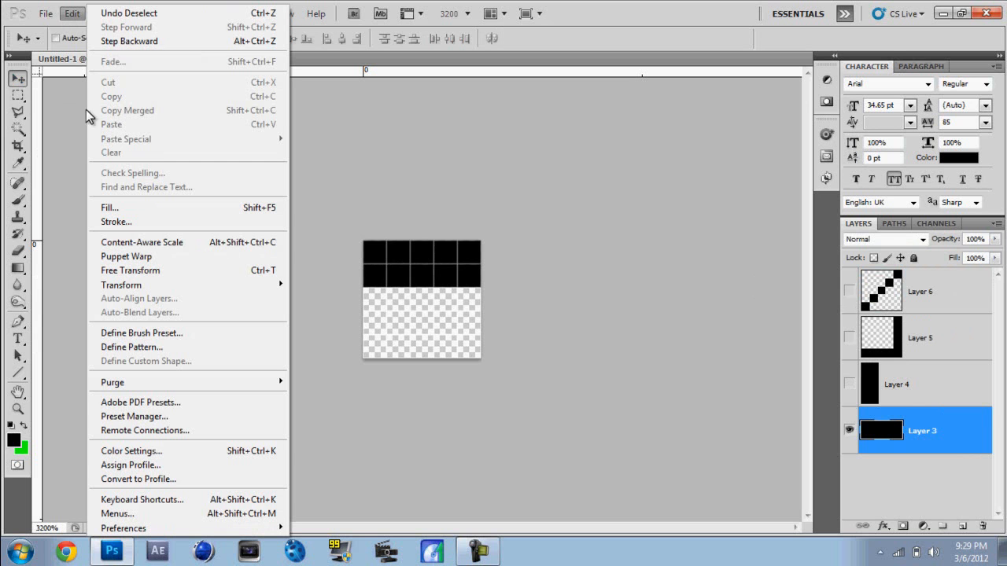
left_click(122, 348)
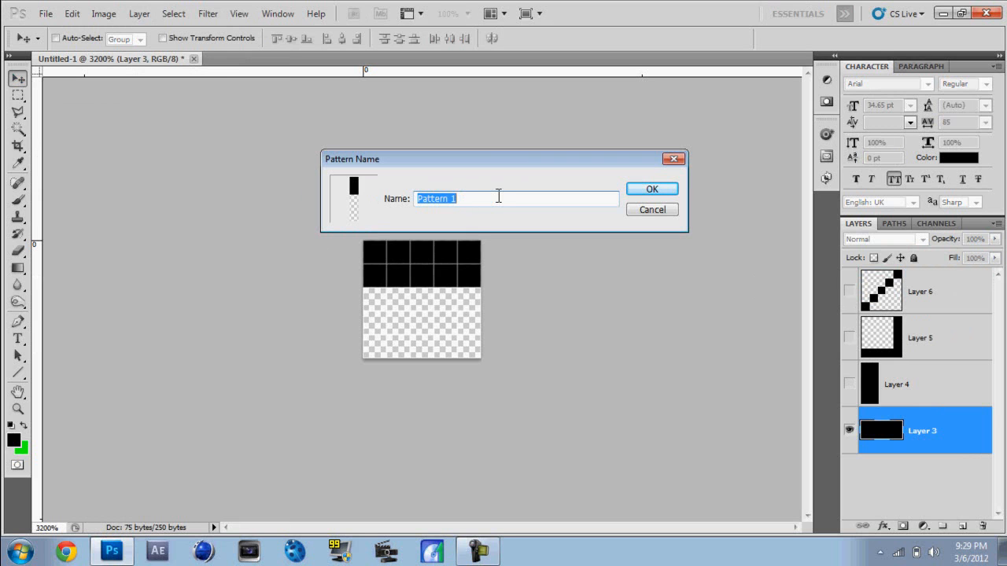
type("Horisonatl p")
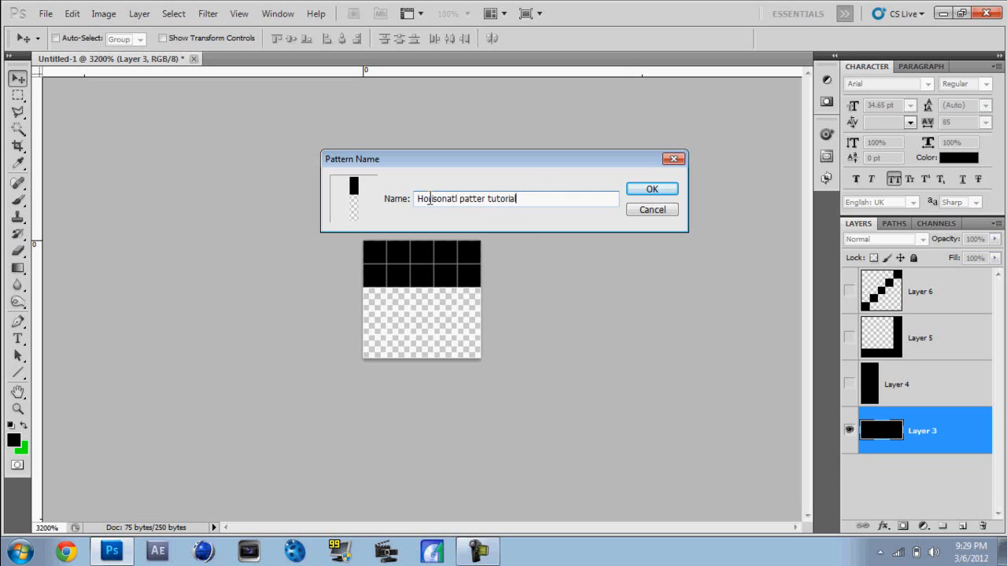
key("BackSpace")
key("BackSpace")
type("ta")
left_click(655, 191)
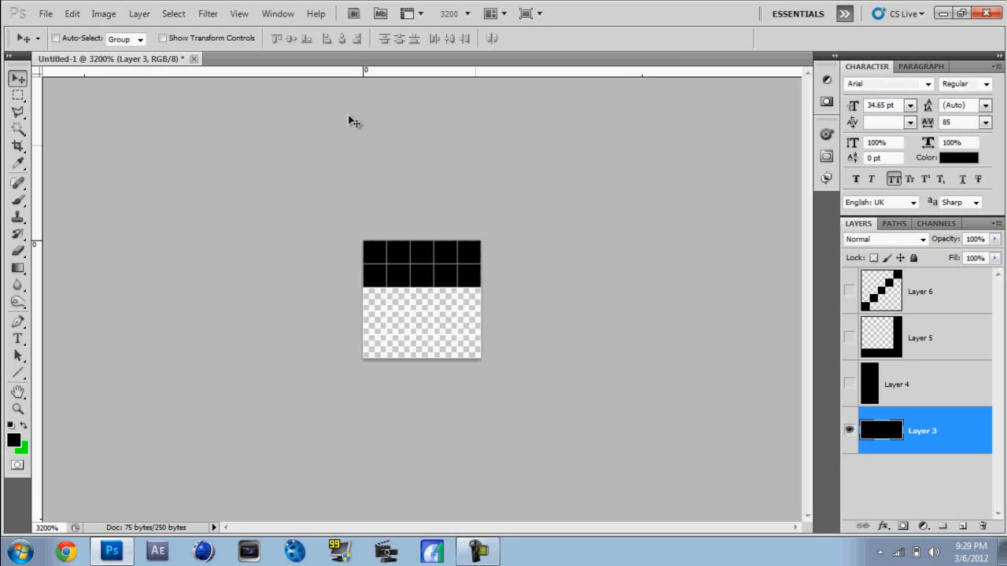
Create a new transparent document 1280 pixels wide and 720 pixels high at 300 pixels/inch
left_click(46, 16)
left_click(66, 30)
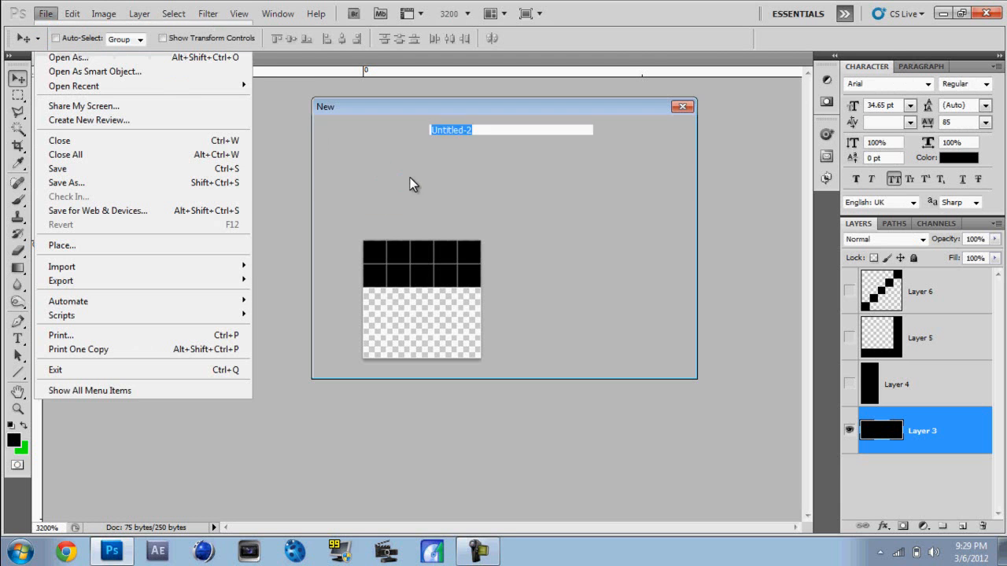
left_click_drag(450, 193, 1, 168)
type("128")
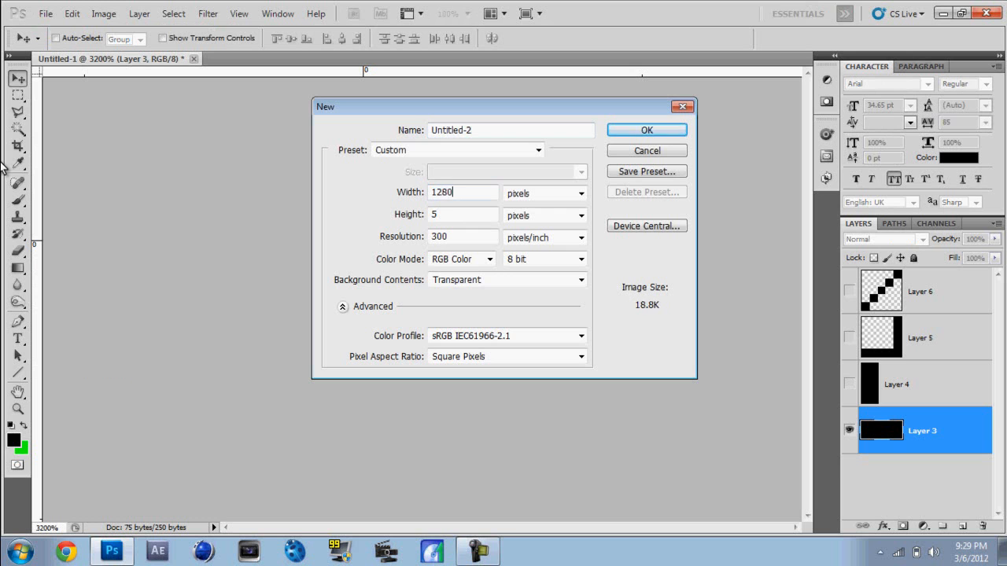
type("0")
key("Tab")
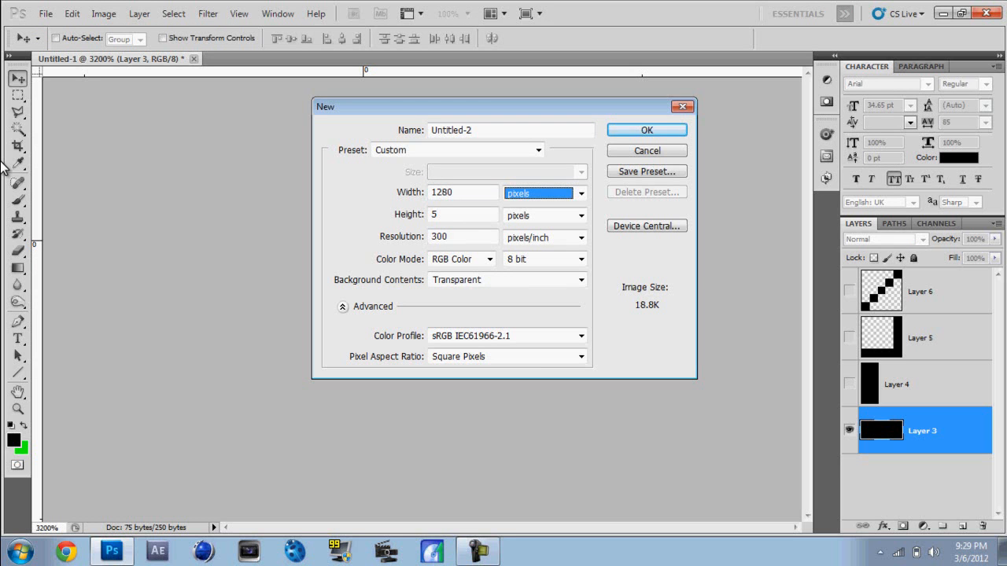
key("Tab")
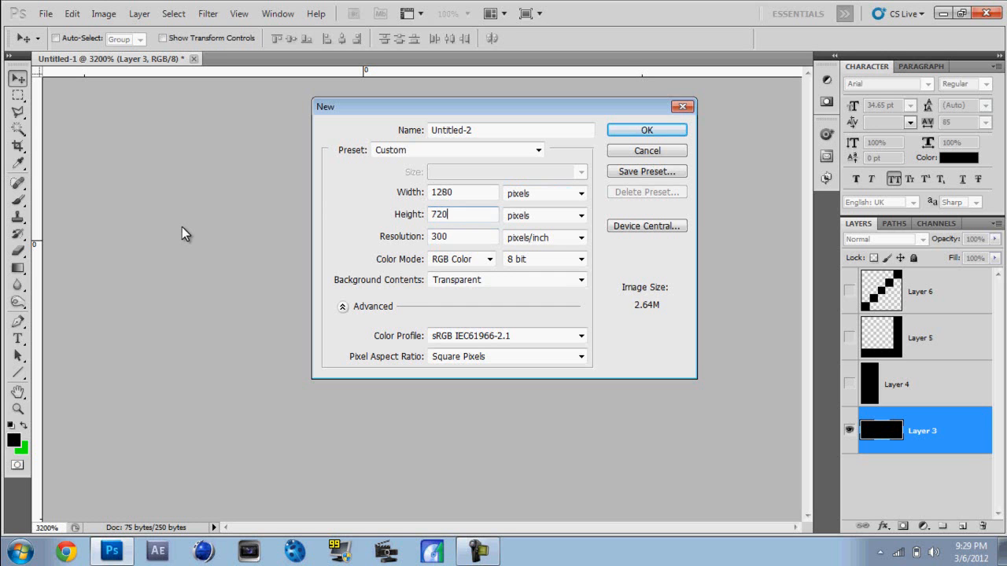
left_click(665, 135)
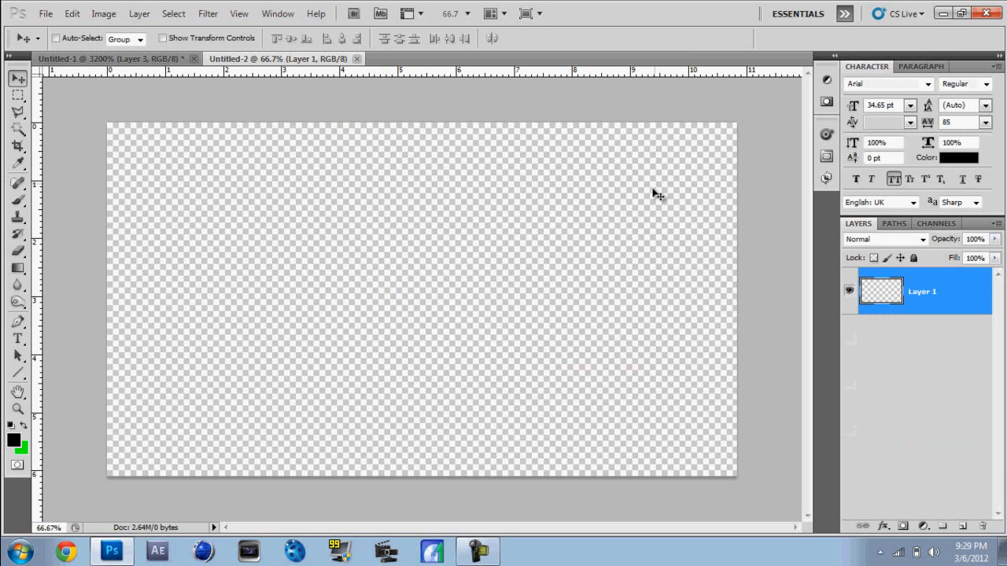
Set the foreground colour to a light orange-red and fill Layer 1 of the new document with it
left_click(11, 426)
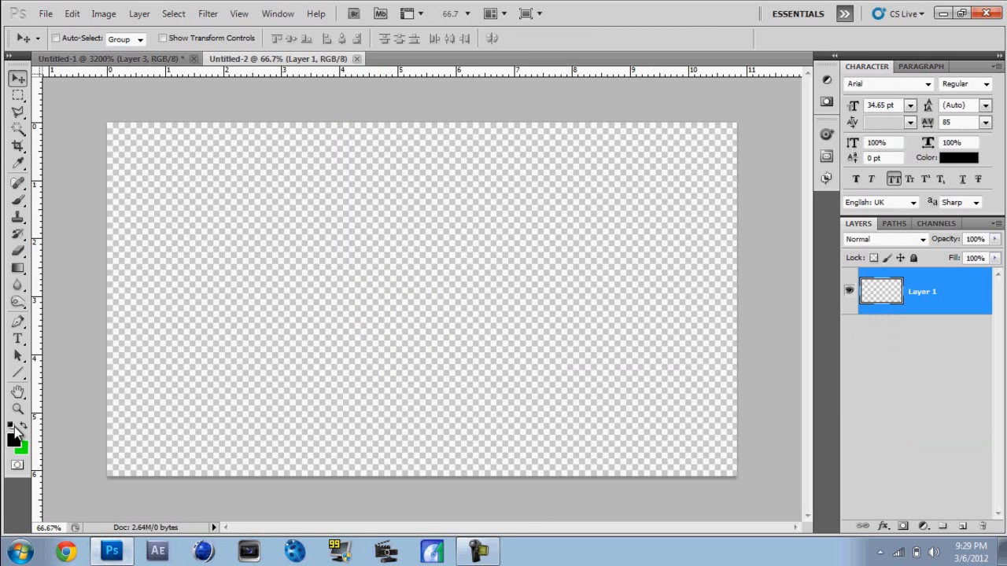
left_click(24, 424)
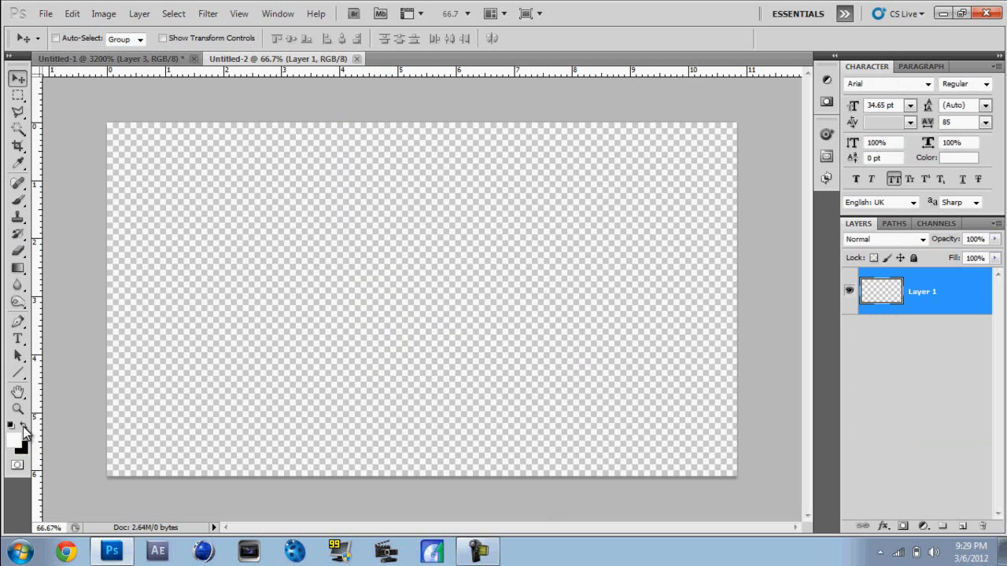
left_click(15, 442)
mouse_move(594, 313)
left_mouse_down()
mouse_move(616, 256)
mouse_move(816, 238)
left_mouse_up()
mouse_move(591, 261)
left_mouse_down()
mouse_move(564, 238)
mouse_move(537, 238)
mouse_move(554, 238)
left_mouse_up()
left_click(725, 232)
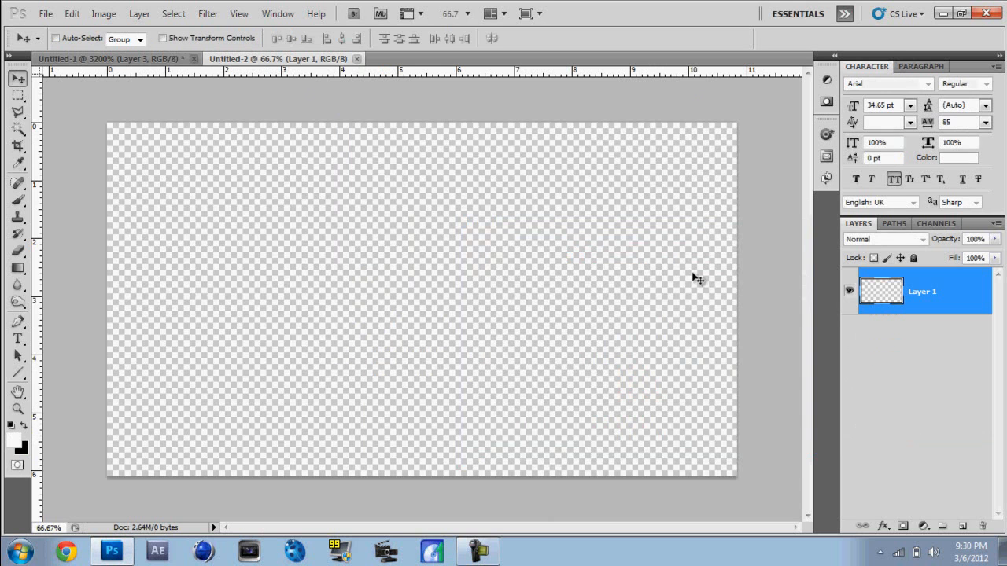
key("alt+BackSpace")
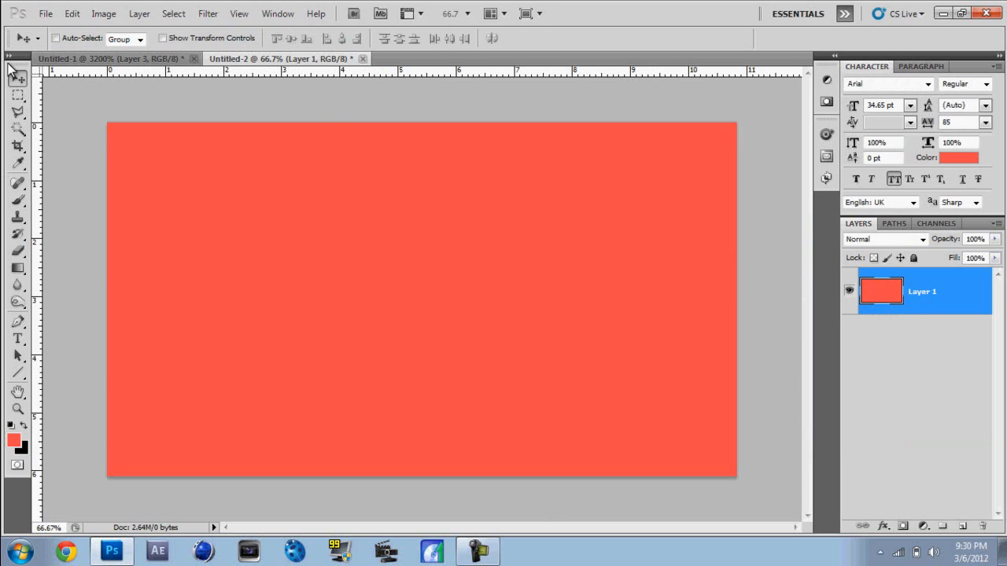
Add a pattern fill layer above the red layer using the horizontal stripe pattern at 100% scale
left_click(924, 527)
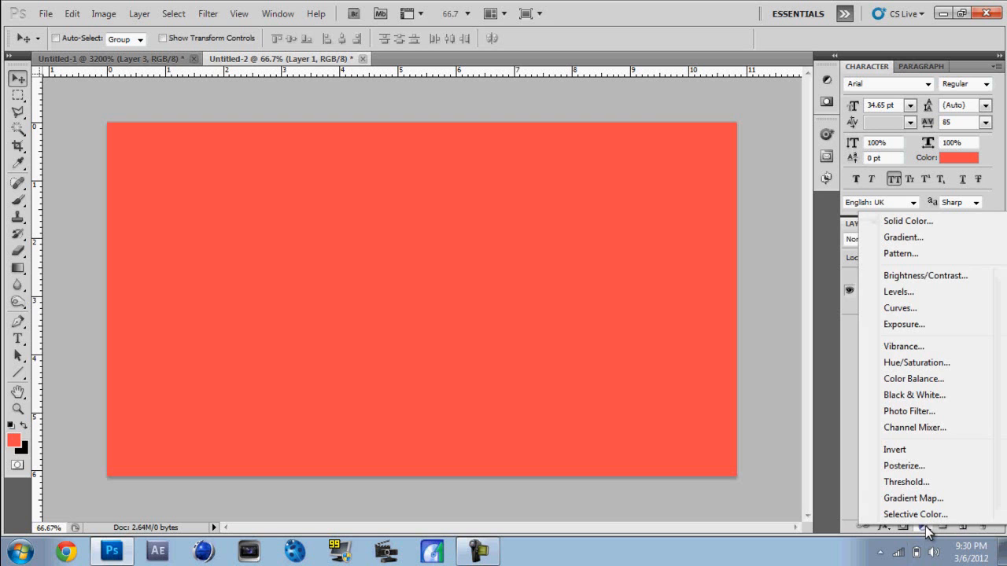
left_click(884, 257)
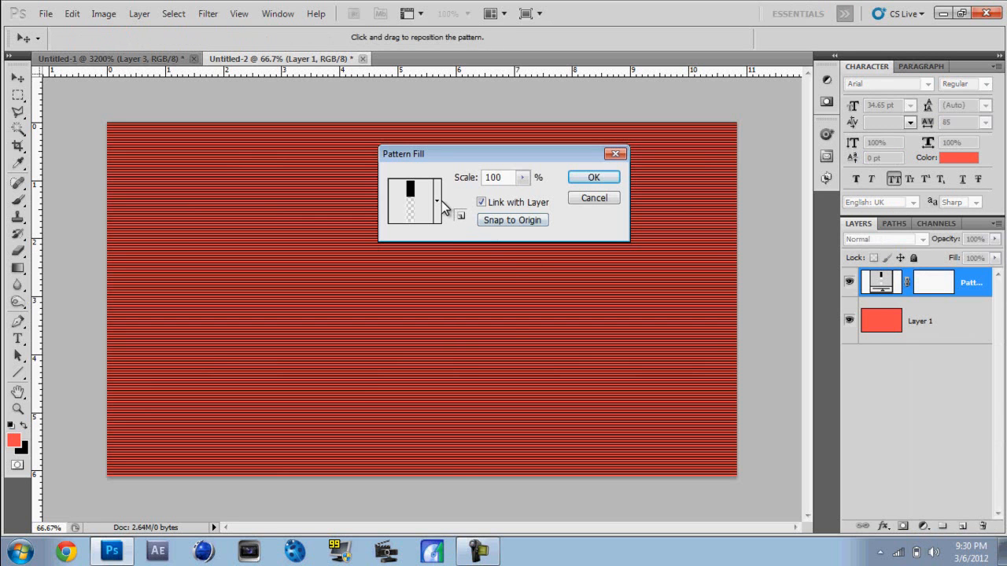
left_click(437, 202)
scroll(477, 253, "down", 5)
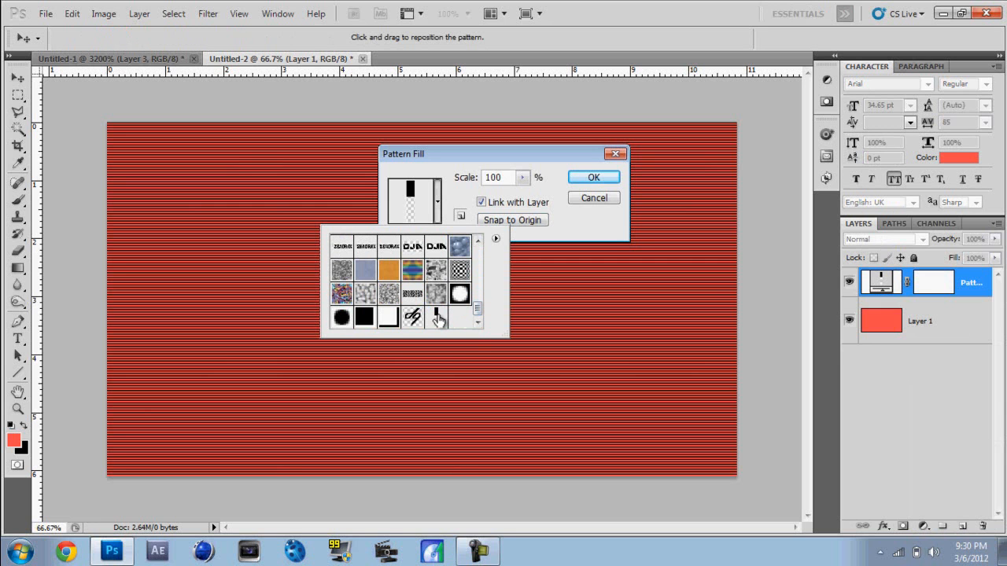
left_click(556, 190)
left_click(591, 176)
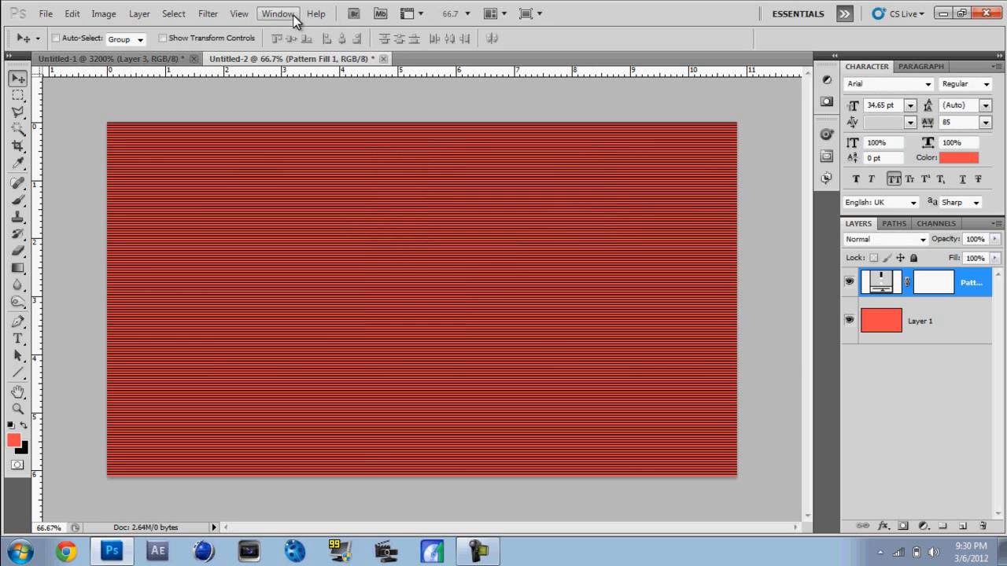
Display the document at actual pixels and set the pattern fill's scale to 50%
left_click(294, 16)
mouse_move(244, 17)
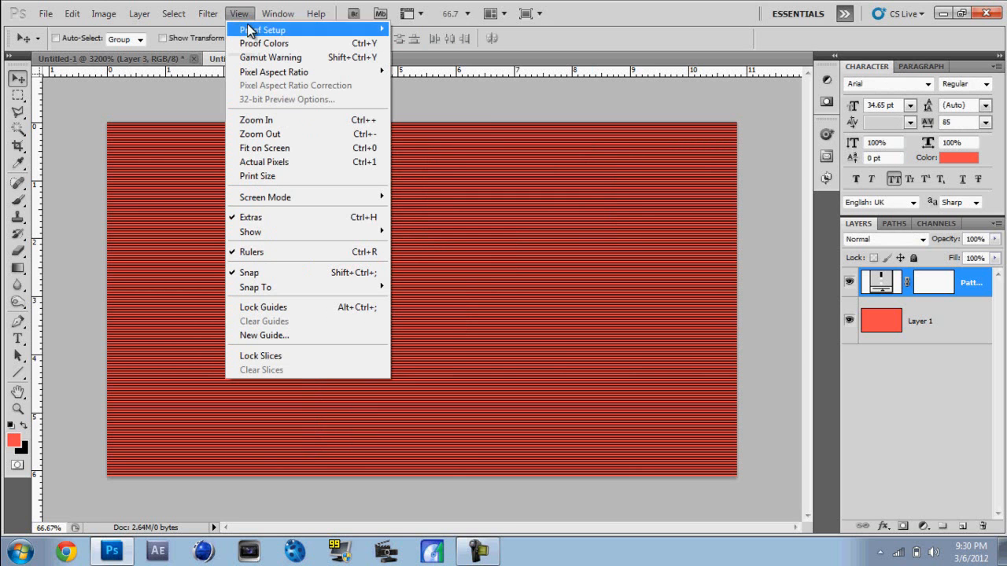
left_click(268, 162)
left_click_drag(324, 206, 478, 326)
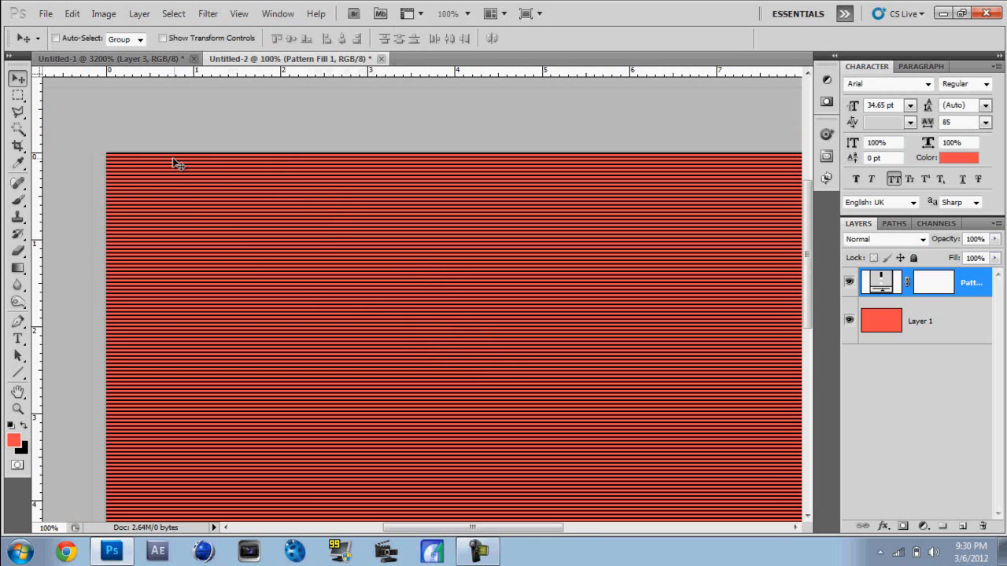
double_click(883, 283)
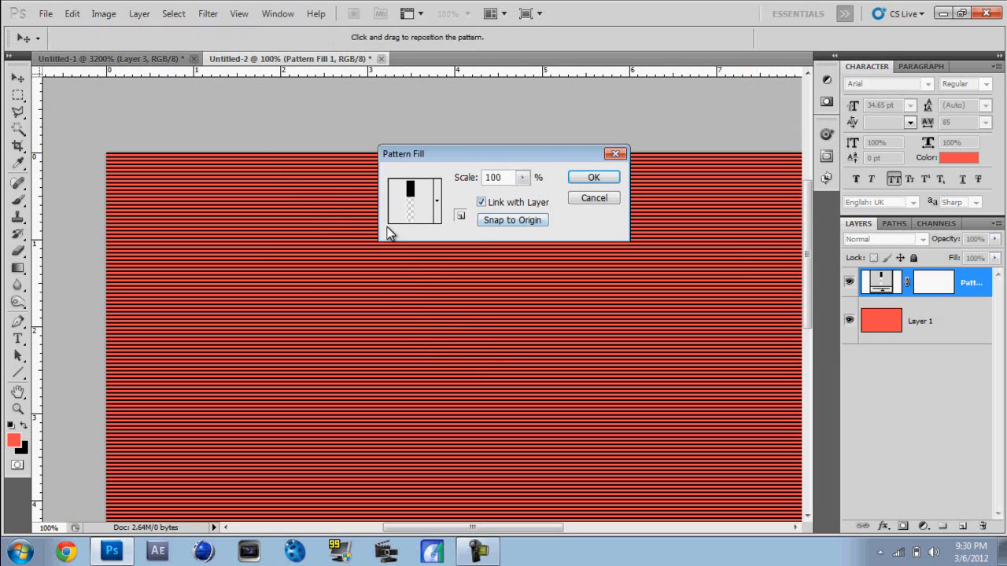
left_click(522, 178)
left_click_drag(519, 190, 520, 193)
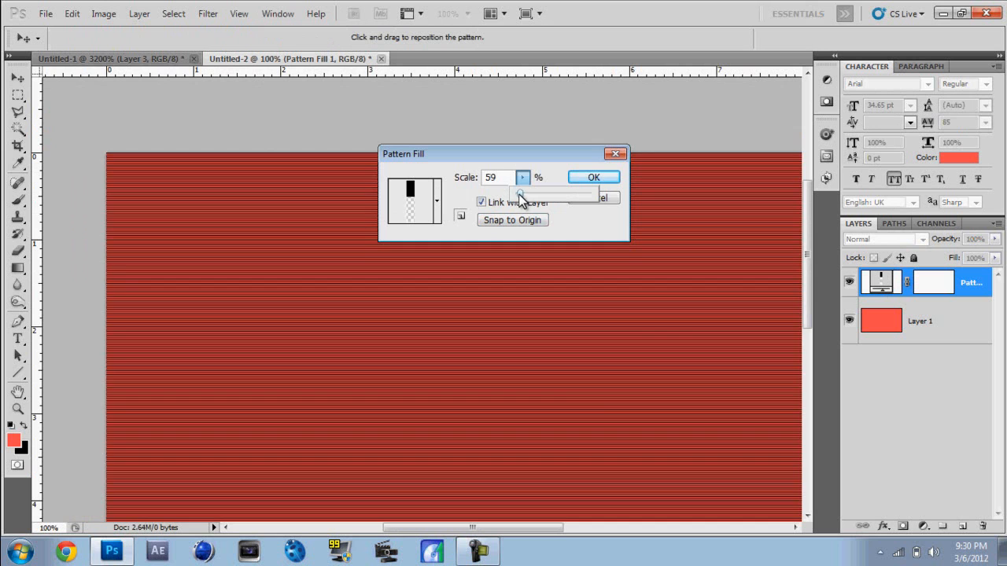
mouse_move(518, 193)
left_mouse_down()
mouse_move(555, 193)
mouse_move(517, 193)
left_mouse_up()
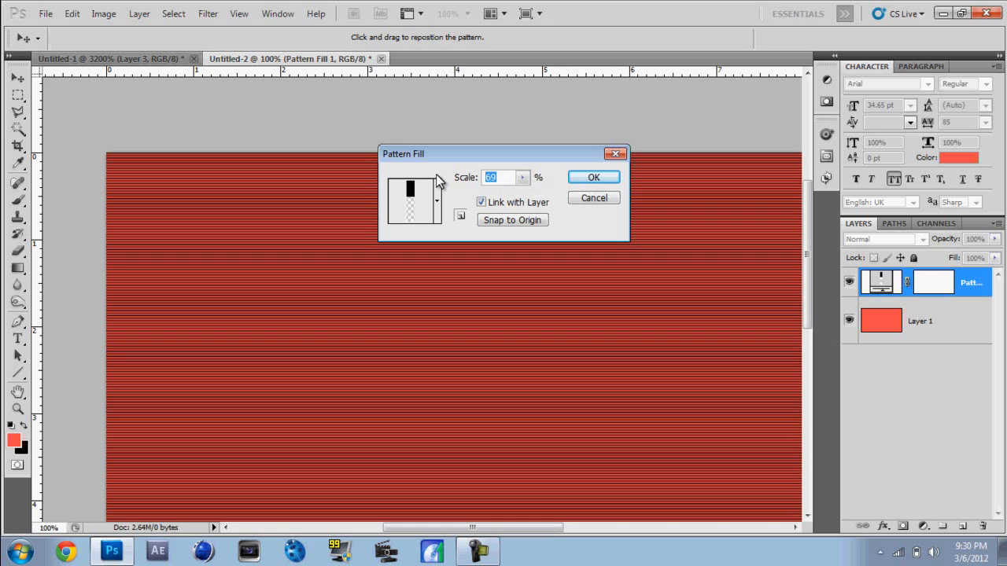
type("50")
left_click(504, 221)
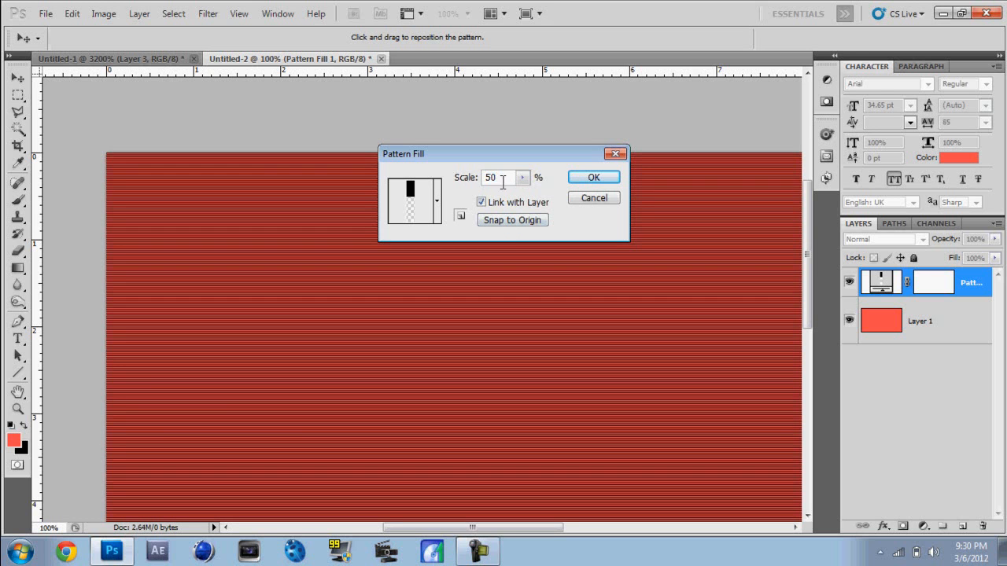
Fine-tune the pattern fill's scale in 1% increments, trying values between 49% and 60%, and apply 56%
key("Down")
key("Down")
key("Down")
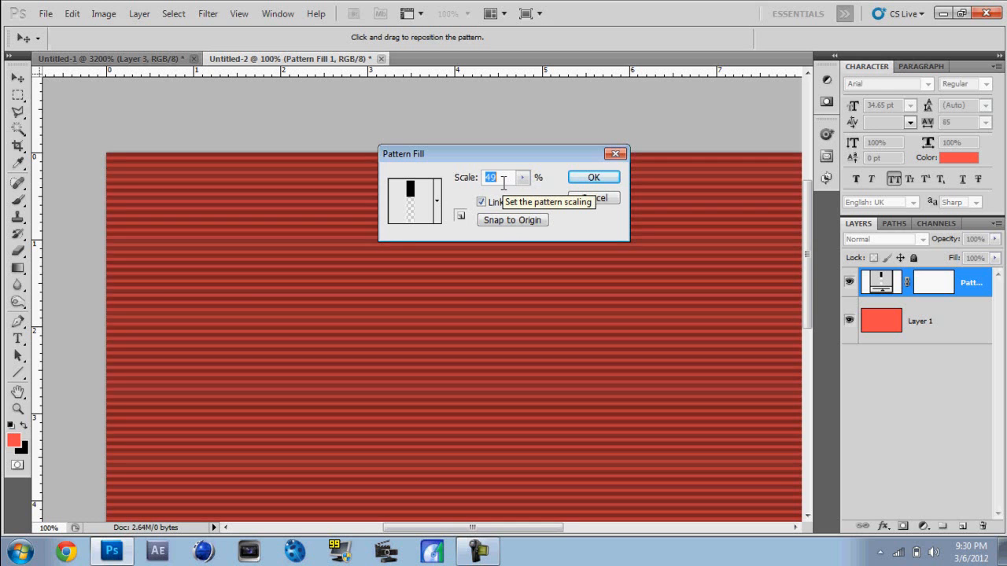
key("Up")
key("Up")
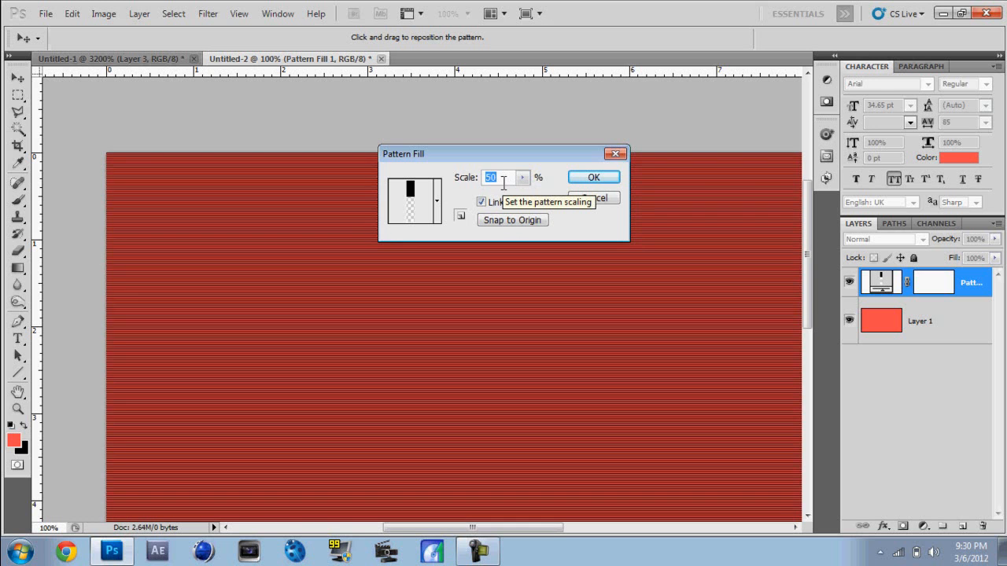
key("Up")
key("Up")
key("Up")
key("Up")
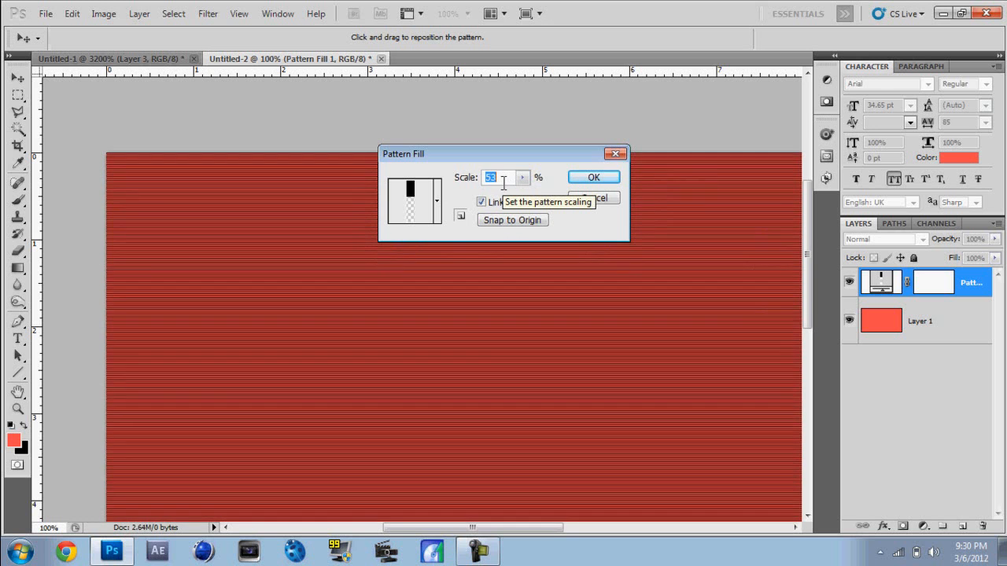
key("Up")
key("Up")
key("Up")
key("Up")
key("Up")
key("Up")
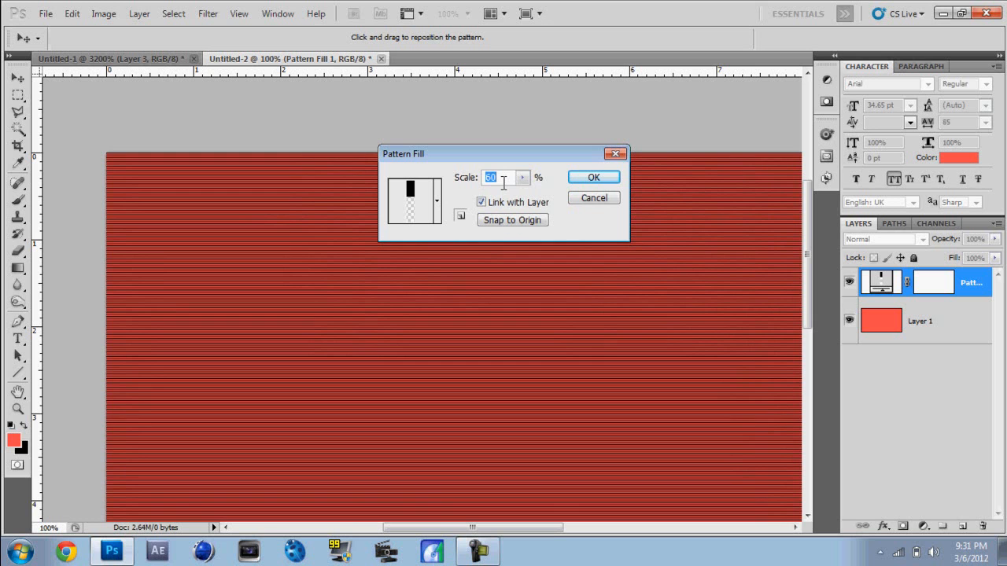
key("Down")
key("Down")
key("Down")
key("Down")
key("Down")
key("Down")
key("Down")
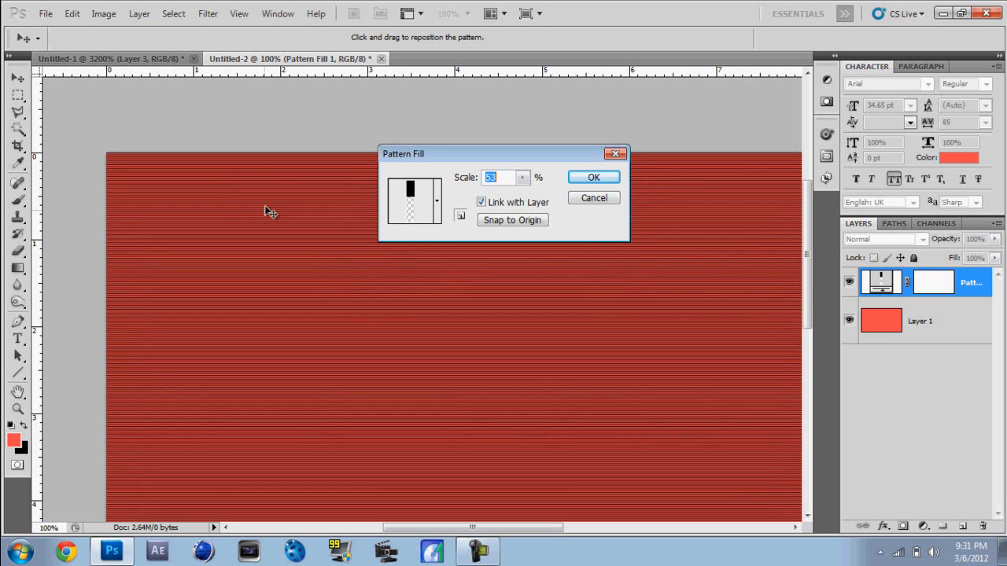
key("Down")
key("Up")
key("Up")
key("Up")
key("Up")
key("Up")
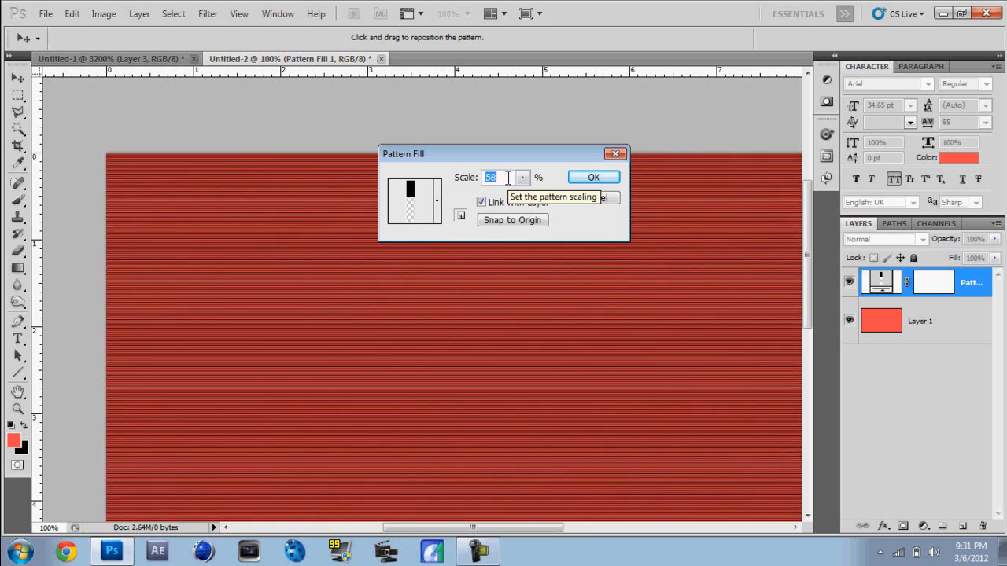
left_click(594, 177)
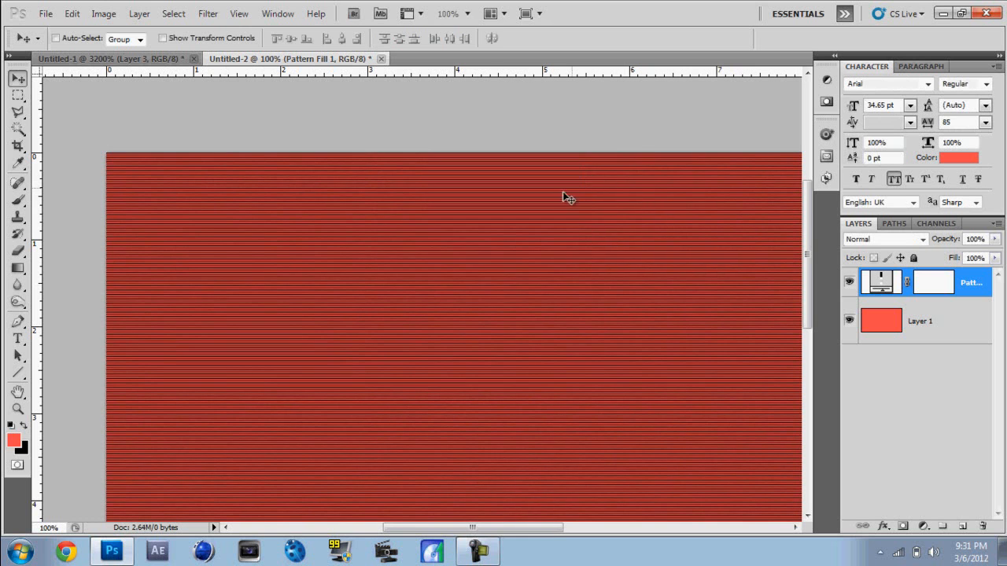
left_click_drag(595, 309, 366, 181)
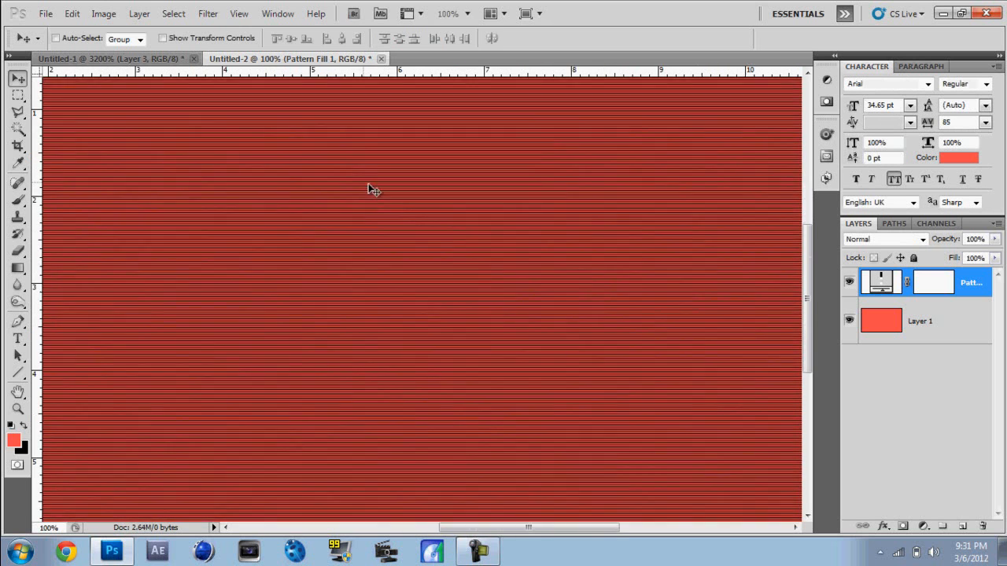
scroll(471, 267, "down", 3)
scroll(472, 271, "up", 1)
scroll(473, 271, "up", 1)
scroll(533, 263, "down", 3)
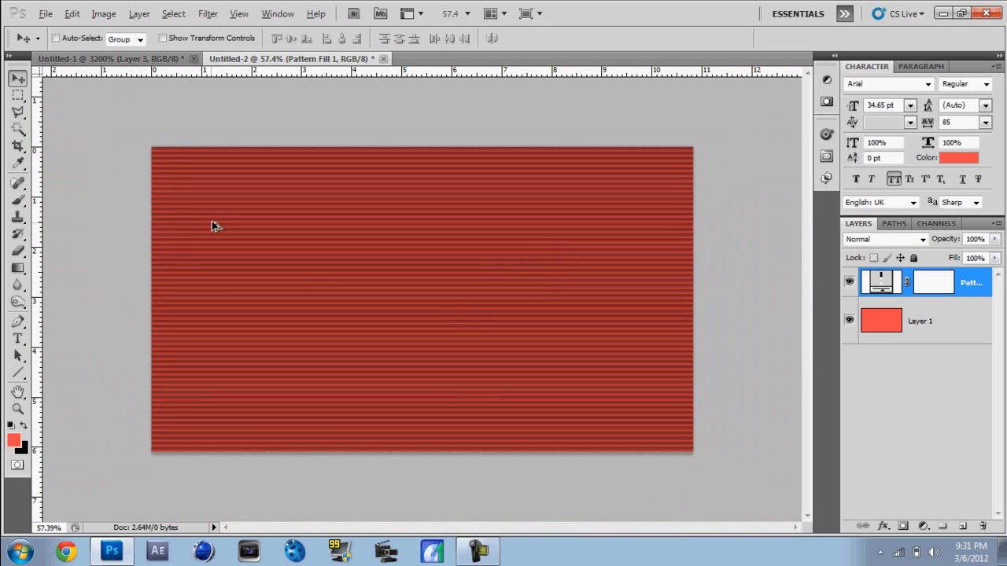
Create a new layer and place it between the horizontal stripe pattern fill and the red layer
scroll(438, 289, "up", 1)
left_click(240, 13)
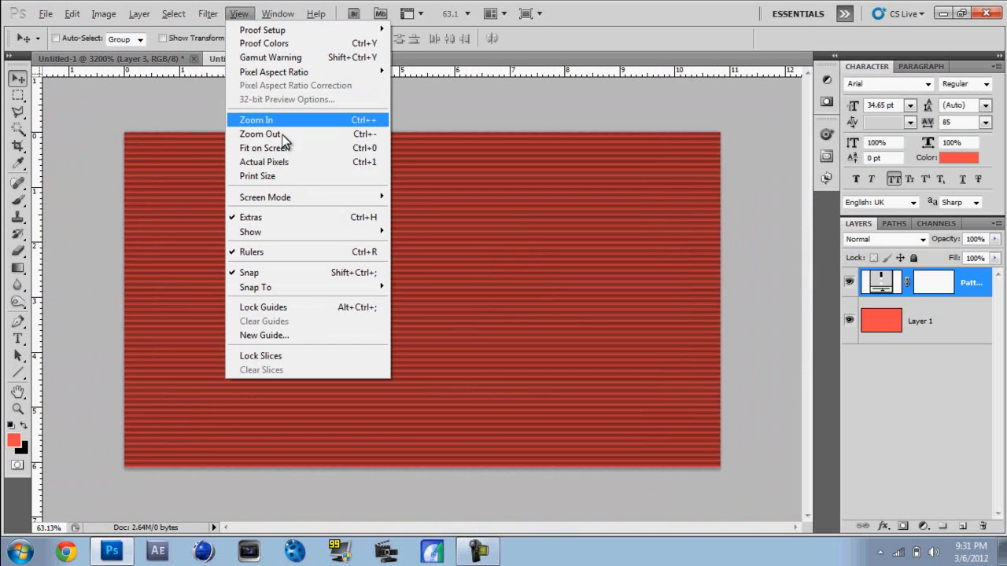
left_click(286, 158)
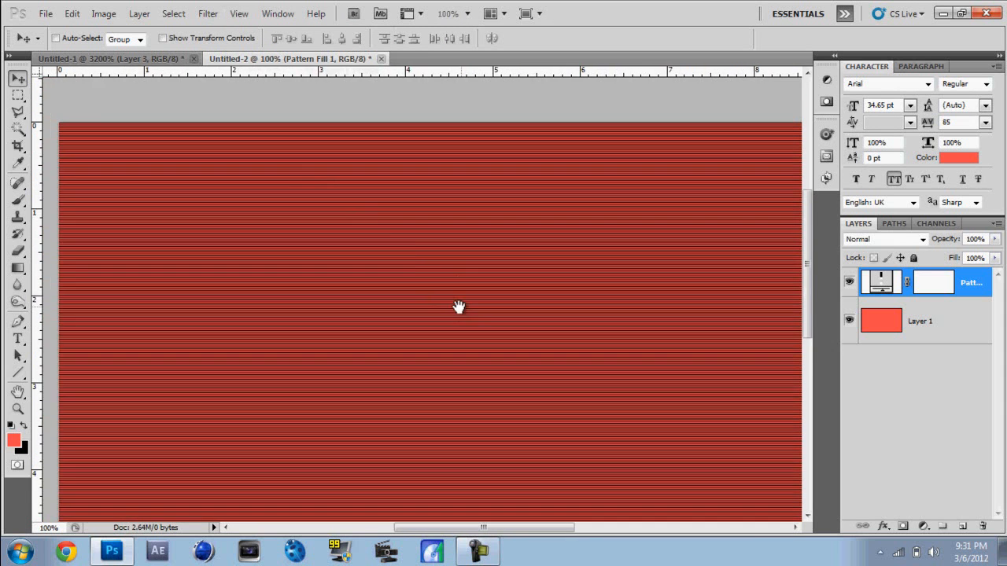
scroll(447, 277, "down", 3)
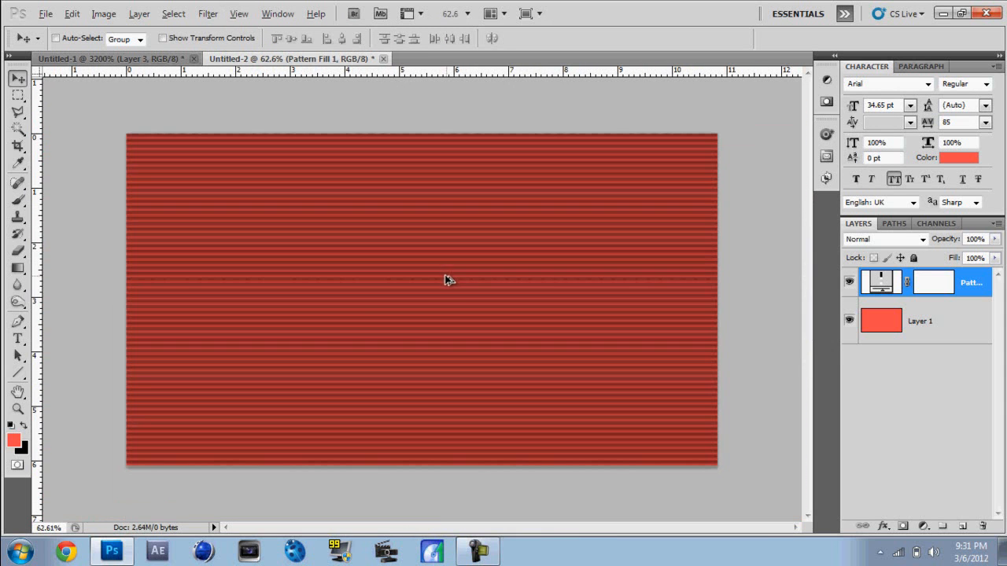
left_click(18, 111)
left_click(953, 528)
left_click_drag(920, 298, 921, 338)
Outline an irregular, jagged polygonal selection across the middle of the canvas with the Polygonal Lasso
left_click(269, 315)
left_click(401, 285)
left_click(354, 235)
left_click(477, 229)
left_click(557, 271)
left_click(554, 340)
left_click(501, 313)
left_click(487, 361)
left_click(411, 354)
left_click(376, 395)
double_click(316, 375)
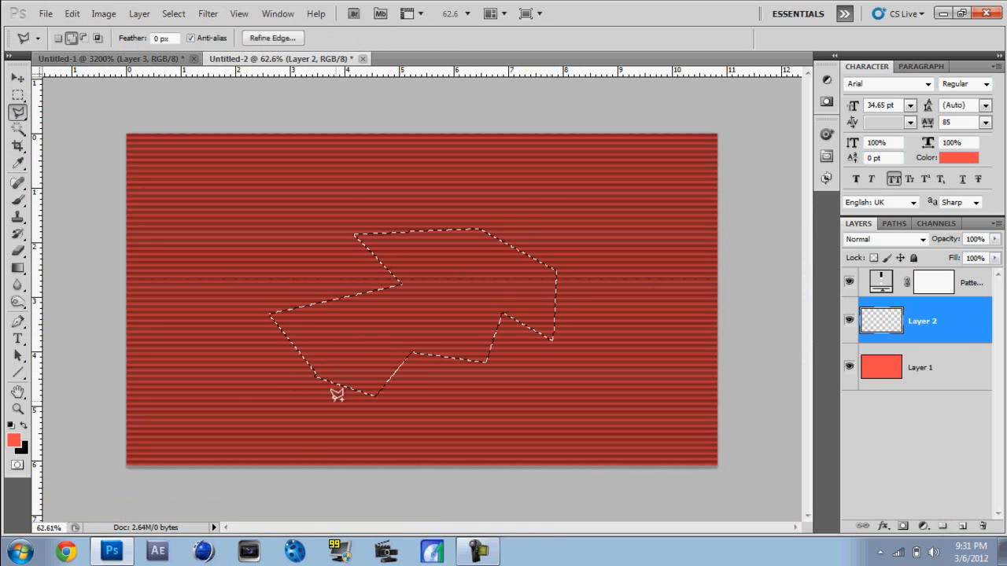
key("ctrl+BackSpace")
key("ctrl+d")
key("ctrl+z")
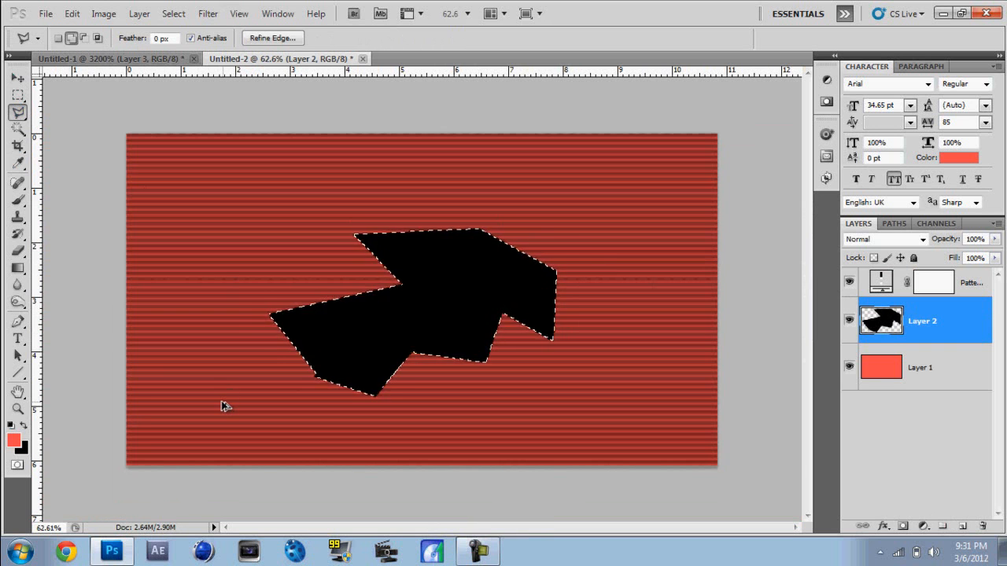
key("Delete")
Set the background colour to white, fill the polygonal selection on Layer 2 with it, and deselect
left_click(25, 446)
type("100")
left_click(727, 231)
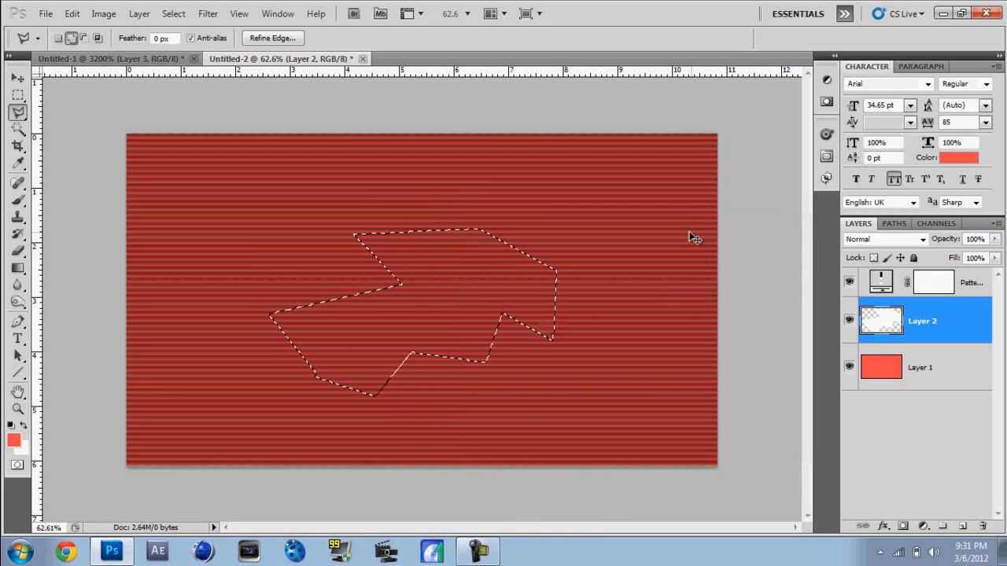
key("ctrl+BackSpace")
key("ctrl+d")
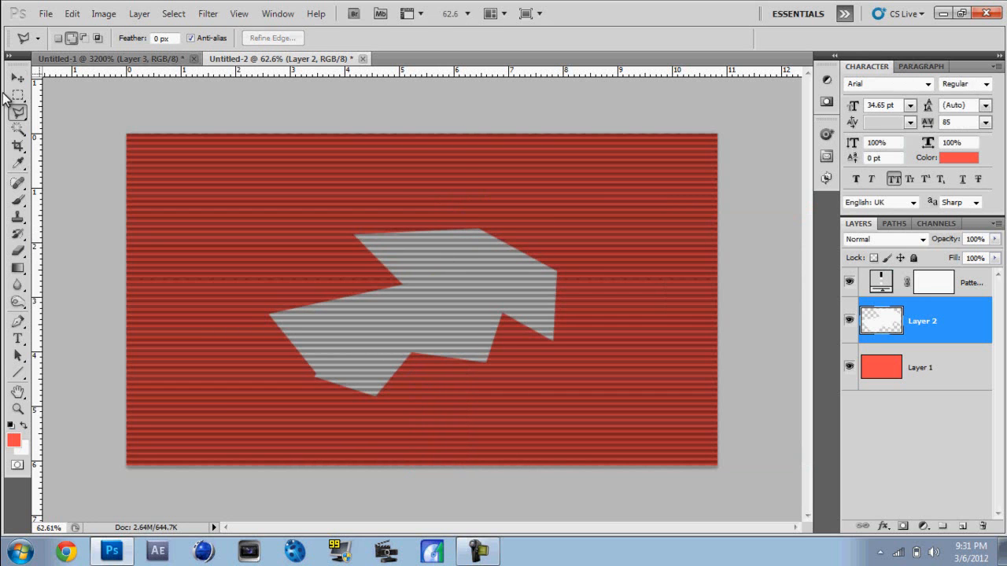
Try the horizontal stripe fill's opacity at 27% with the document at actual pixels, and settle on 40%
key("v")
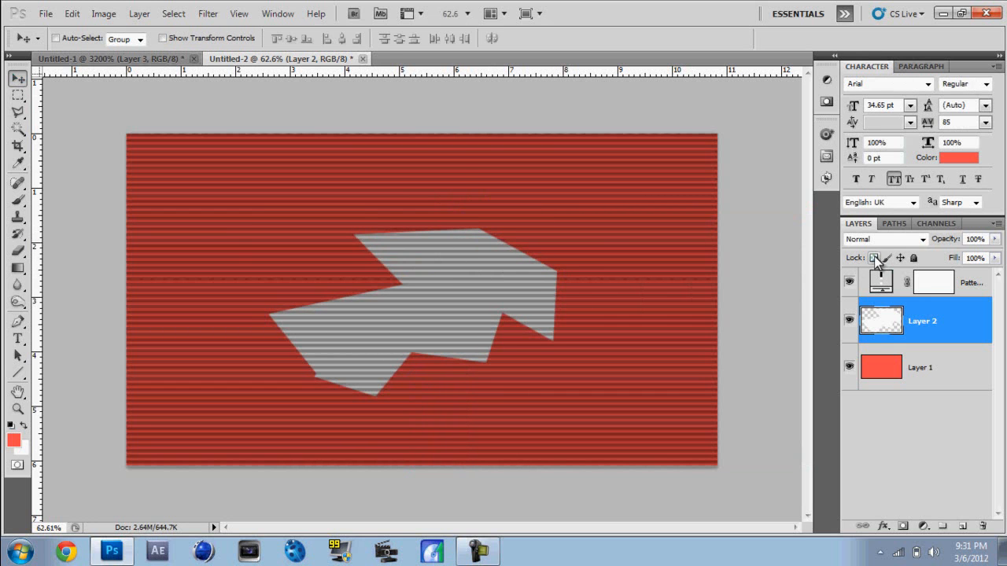
left_click(881, 289)
left_click_drag(995, 239, 942, 259)
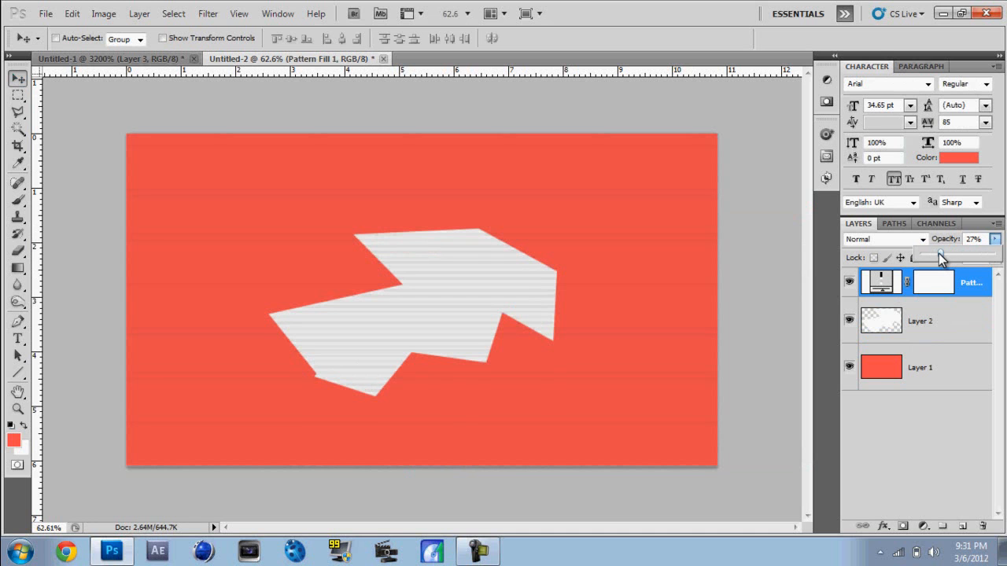
left_click(238, 13)
left_click(274, 162)
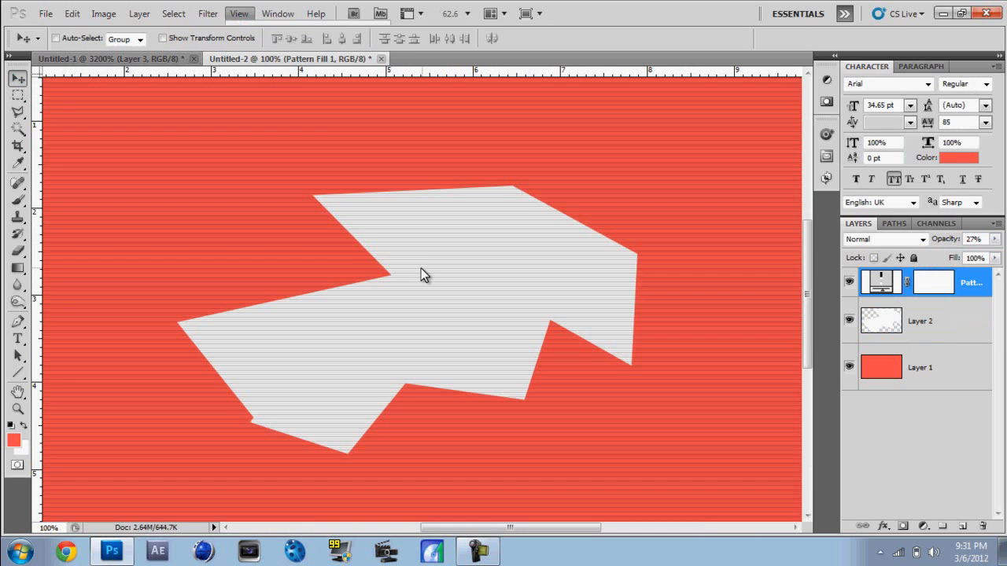
left_click_drag(420, 269, 398, 308)
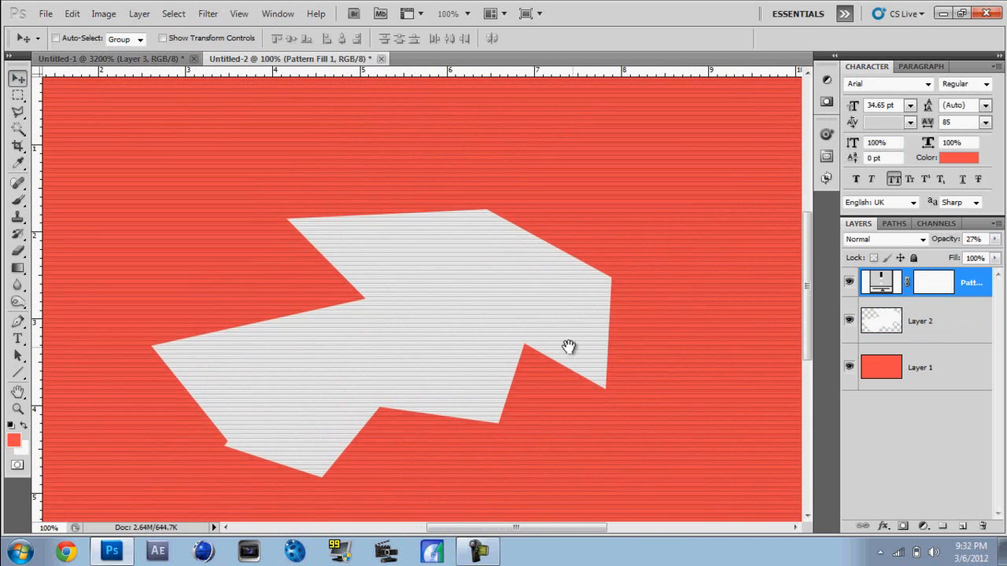
left_click_drag(577, 346, 499, 317)
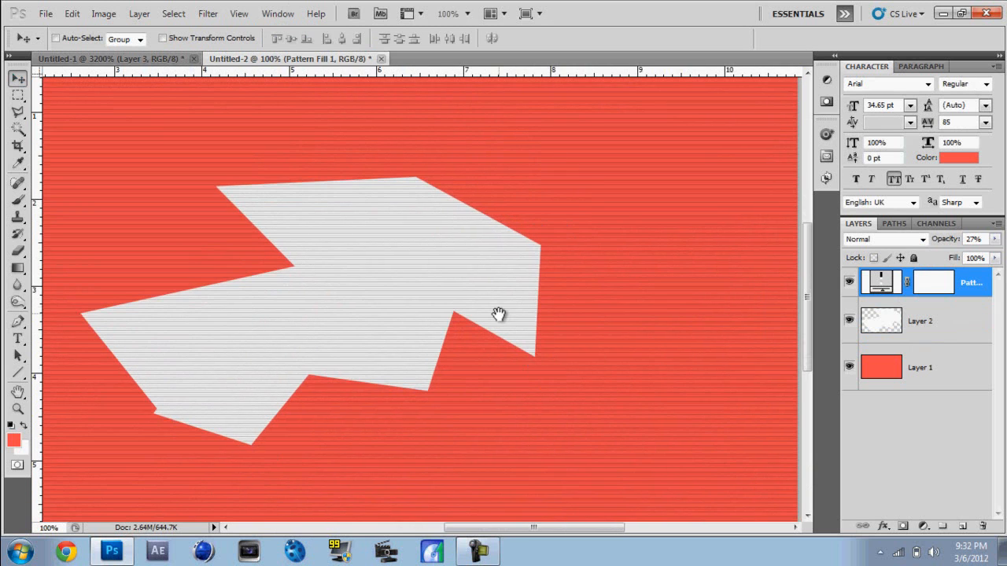
left_click(994, 240)
left_click_drag(936, 254, 917, 255)
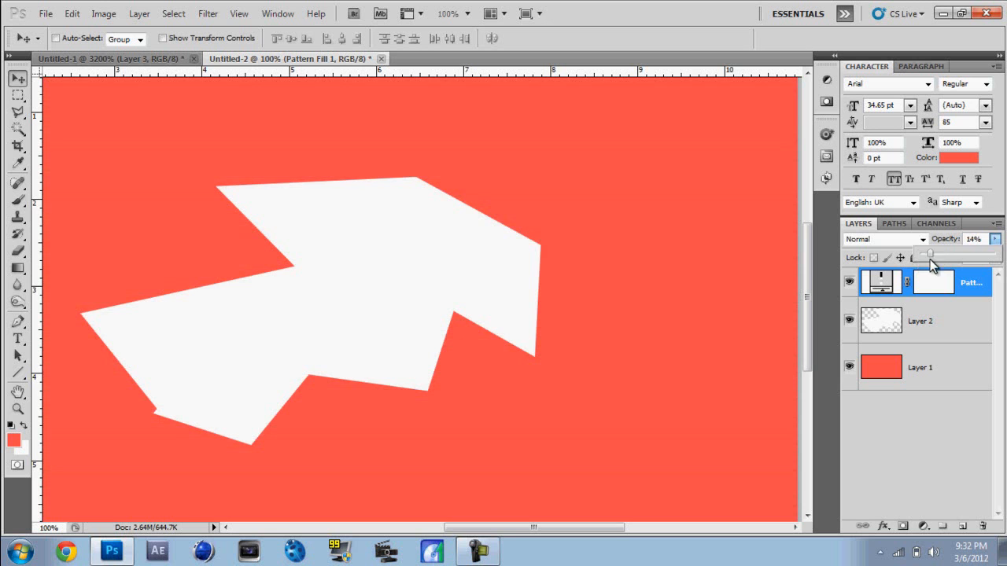
mouse_move(945, 265)
left_mouse_down()
mouse_move(957, 269)
mouse_move(928, 263)
mouse_move(948, 266)
left_mouse_up()
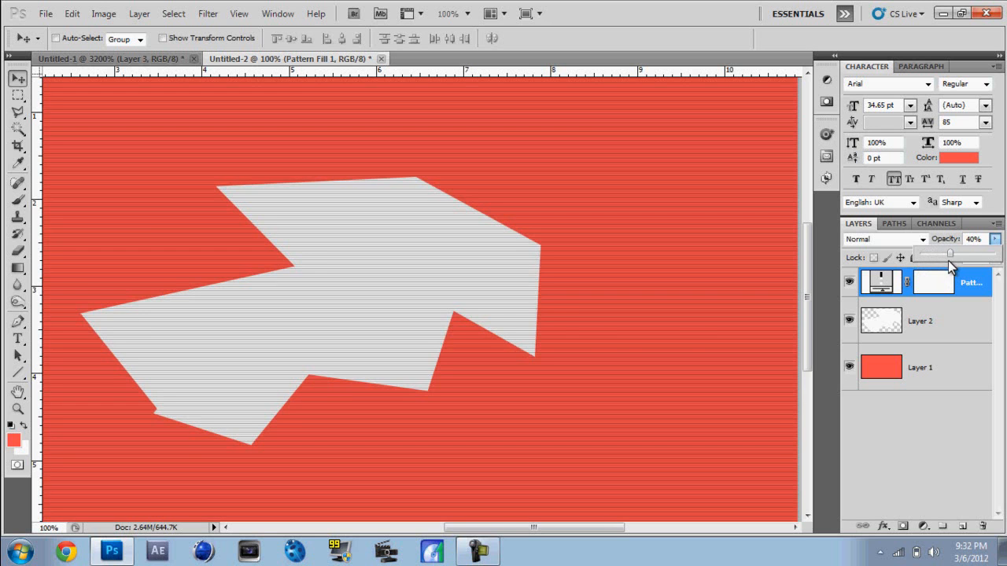
scroll(534, 301, "down", 3)
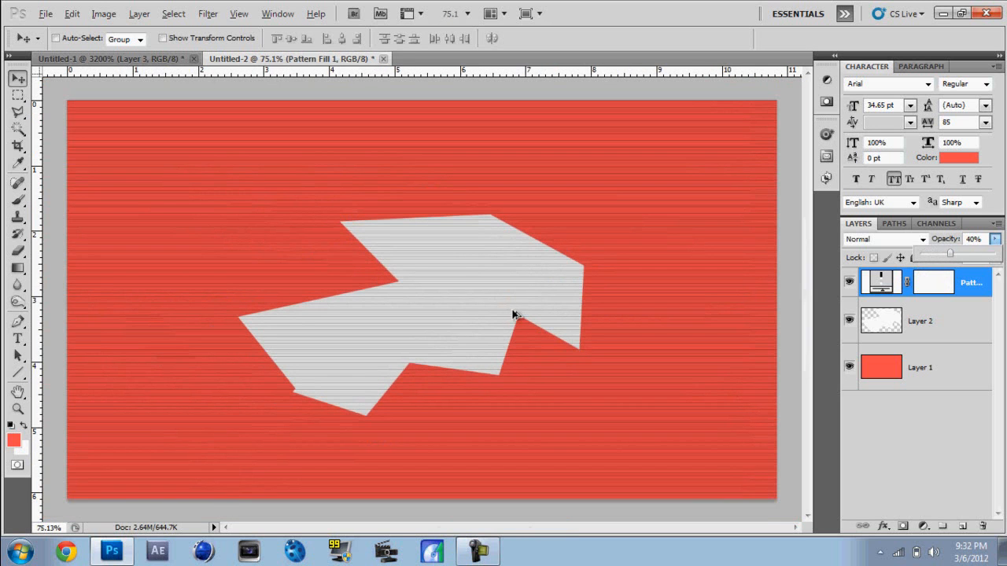
In the 5 by 5 document, show only Layer 4 and define it as a pattern named VERTICAL
left_click(149, 58)
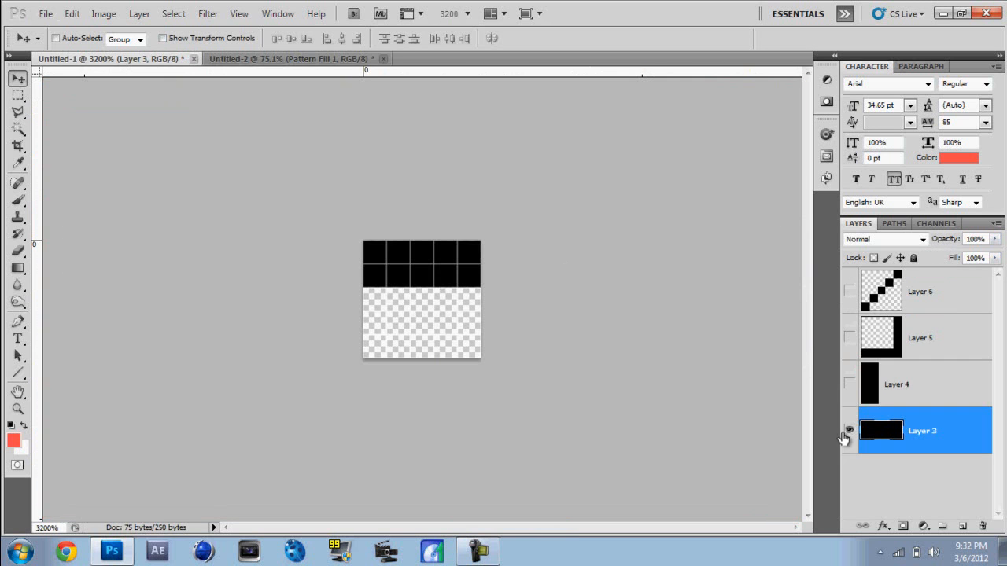
left_click(849, 430)
left_click(848, 384)
left_click(871, 385)
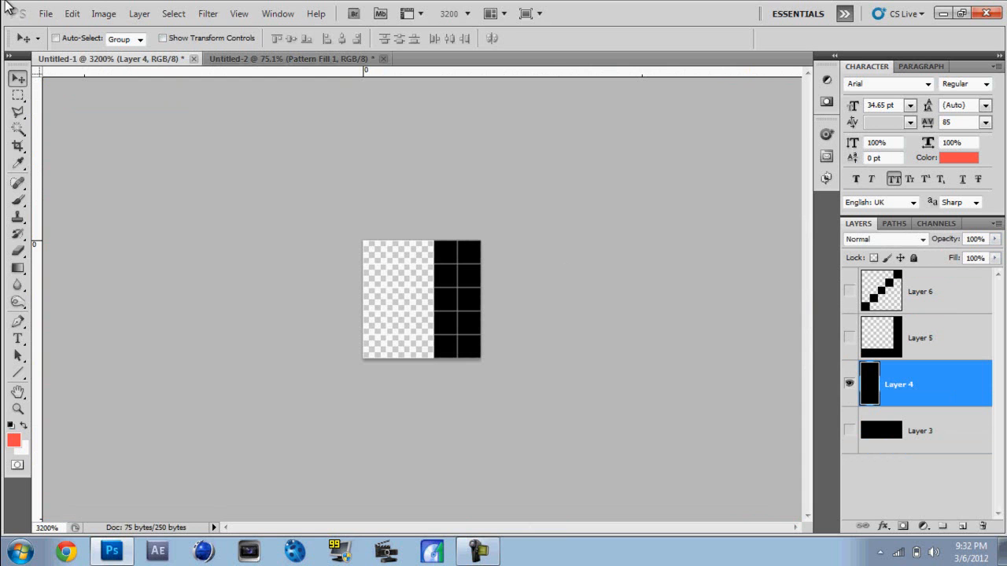
left_click(72, 14)
left_click(141, 344)
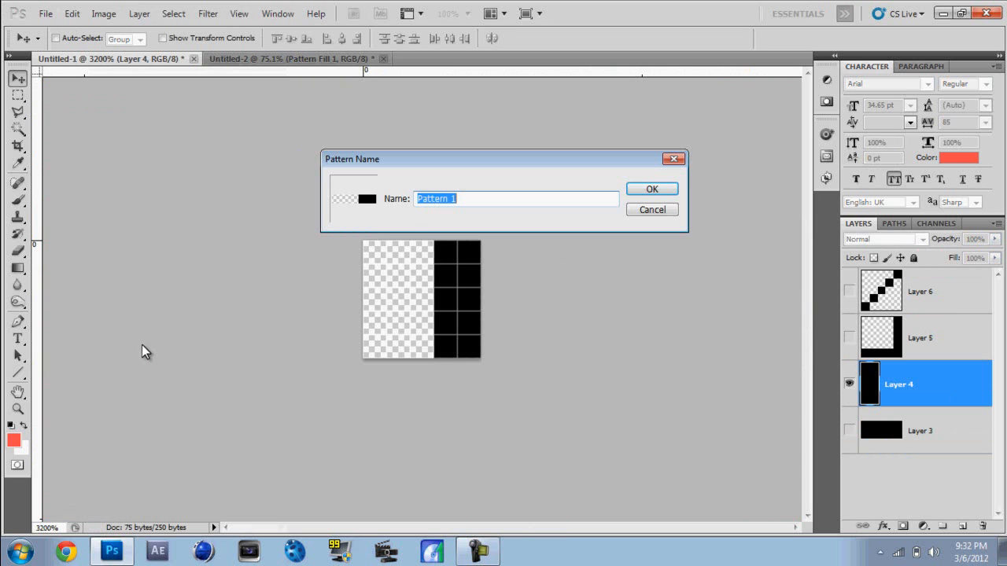
type("VERTICAL")
left_click(652, 190)
Add a VERTICAL pattern fill layer at 100% scale in the red document and hide the horizontal stripe fill
left_click(220, 59)
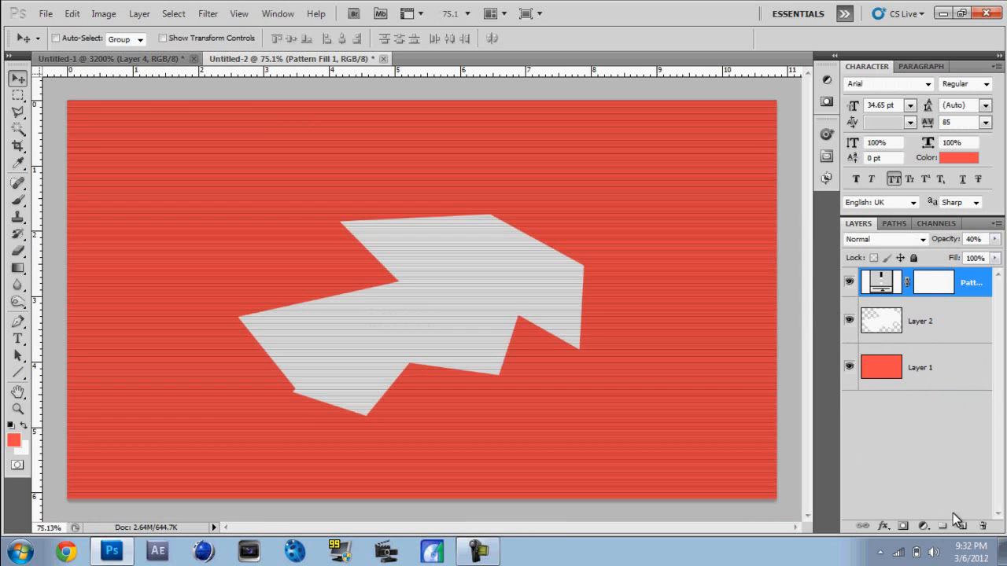
left_click(923, 526)
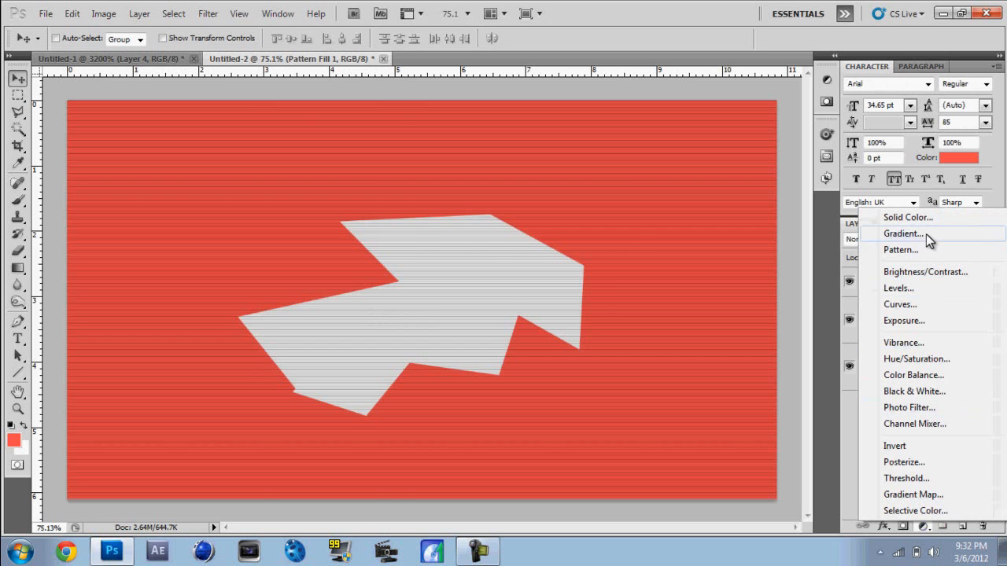
left_click(904, 250)
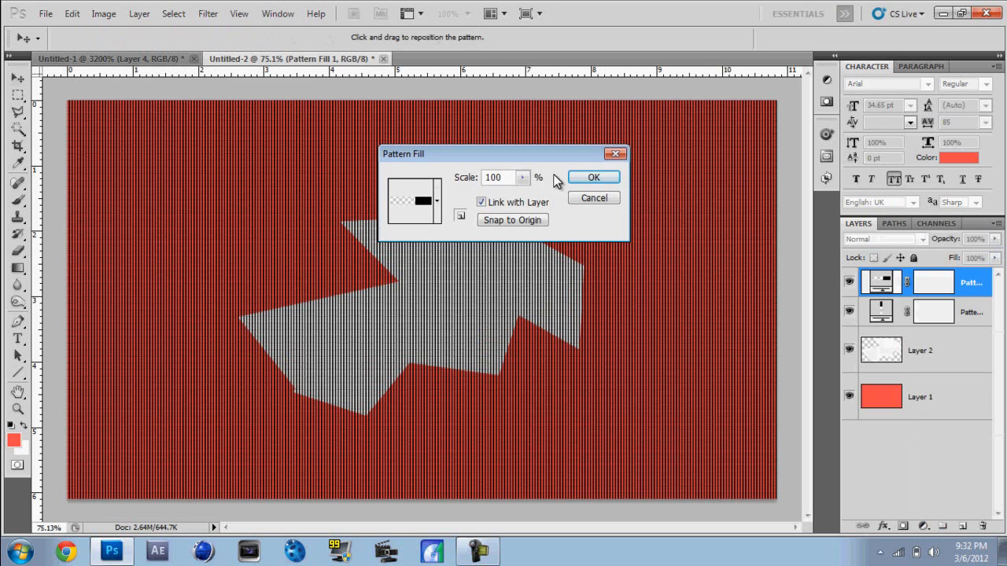
left_click(582, 177)
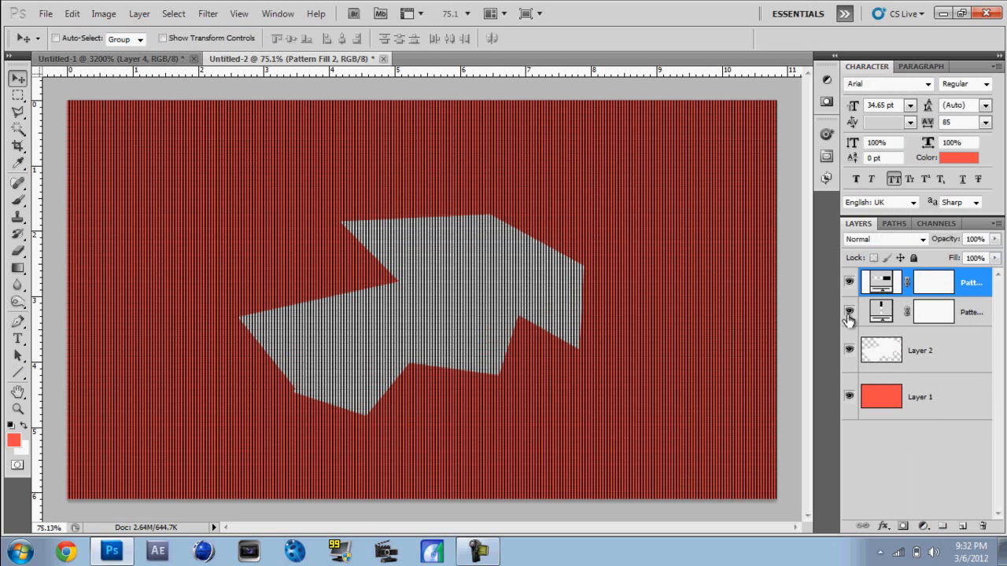
left_click(847, 313)
Set the vertical stripe pattern fill's scale to 40%
double_click(879, 284)
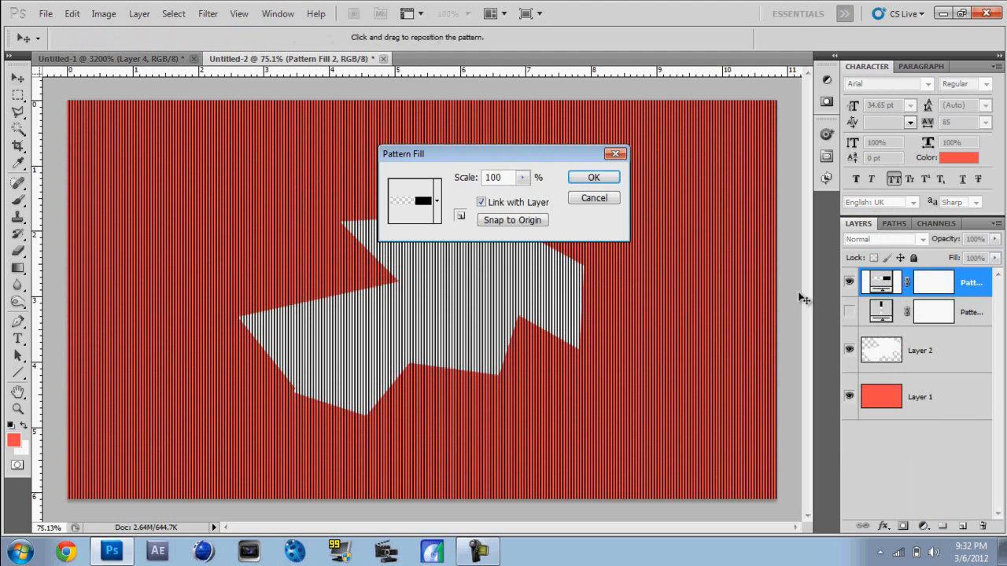
left_click(522, 177)
left_click(508, 177)
type("5")
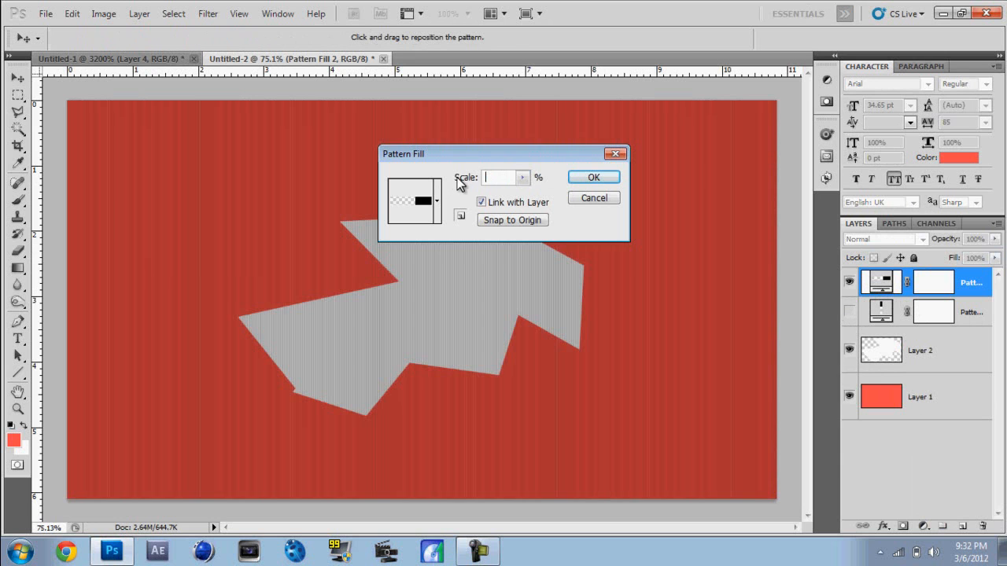
type("40")
left_click(597, 177)
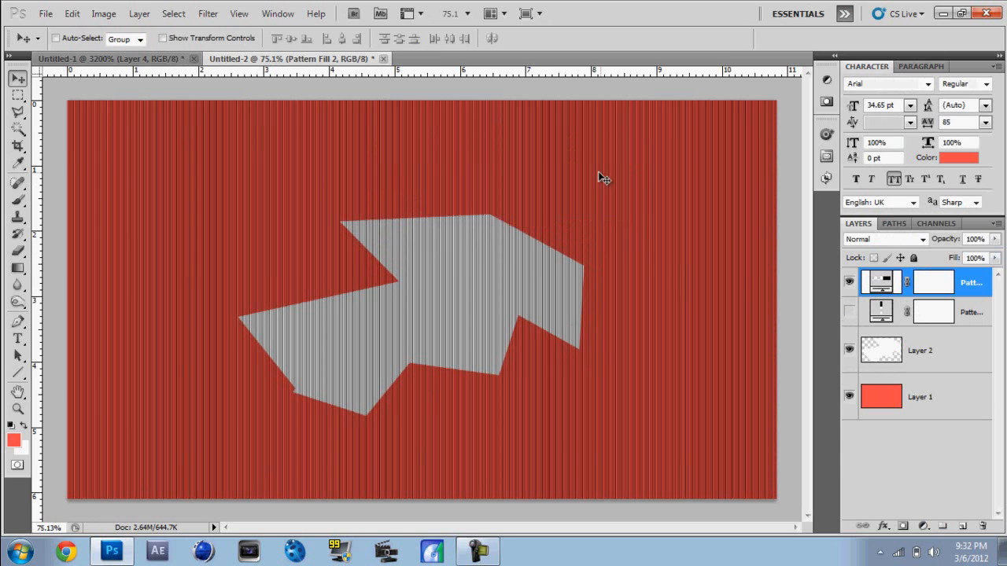
Set the vertical stripe fill layer's opacity to 40% and deselect the layers
left_click(959, 316)
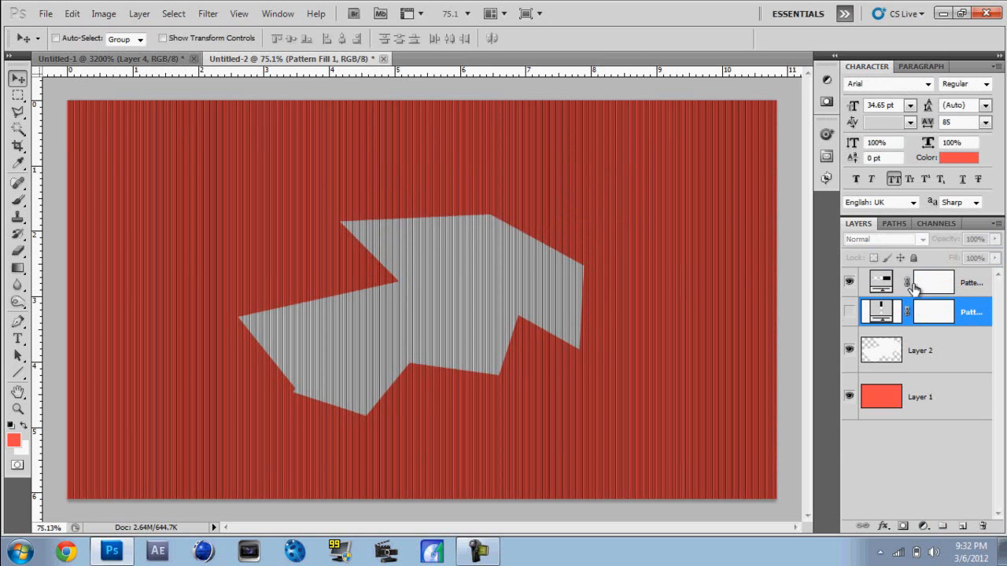
left_click(878, 282)
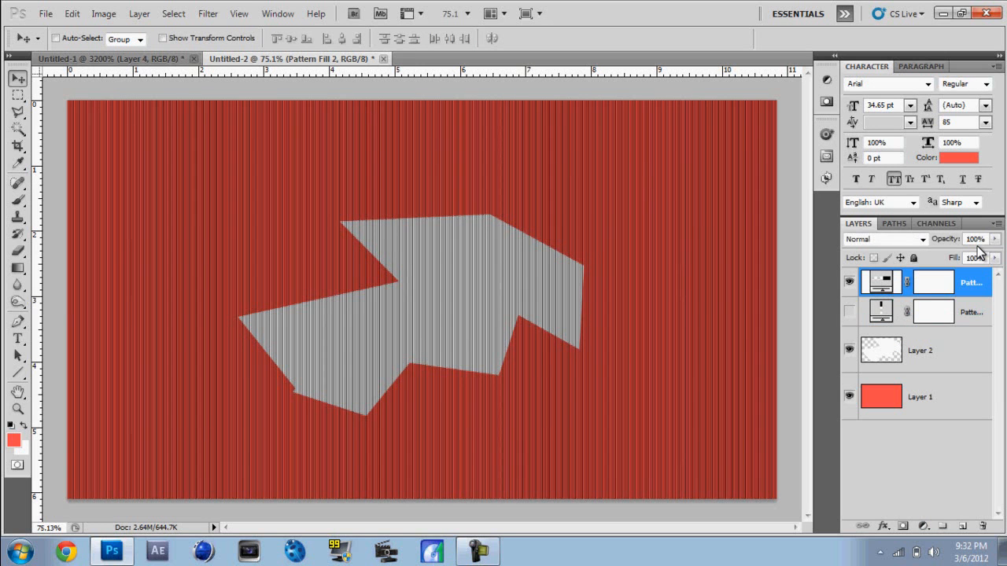
key("BackSpace")
type("4")
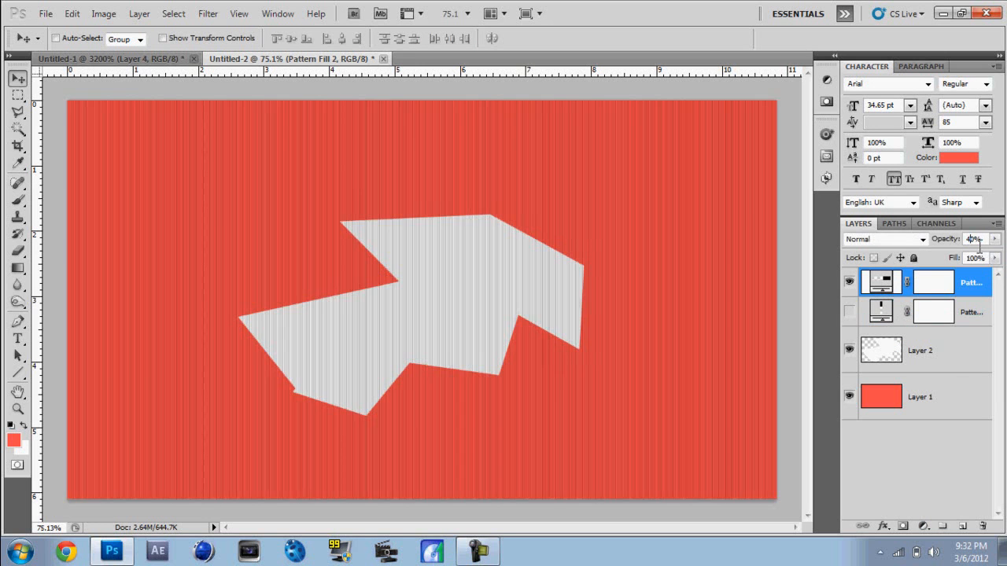
left_click(925, 434)
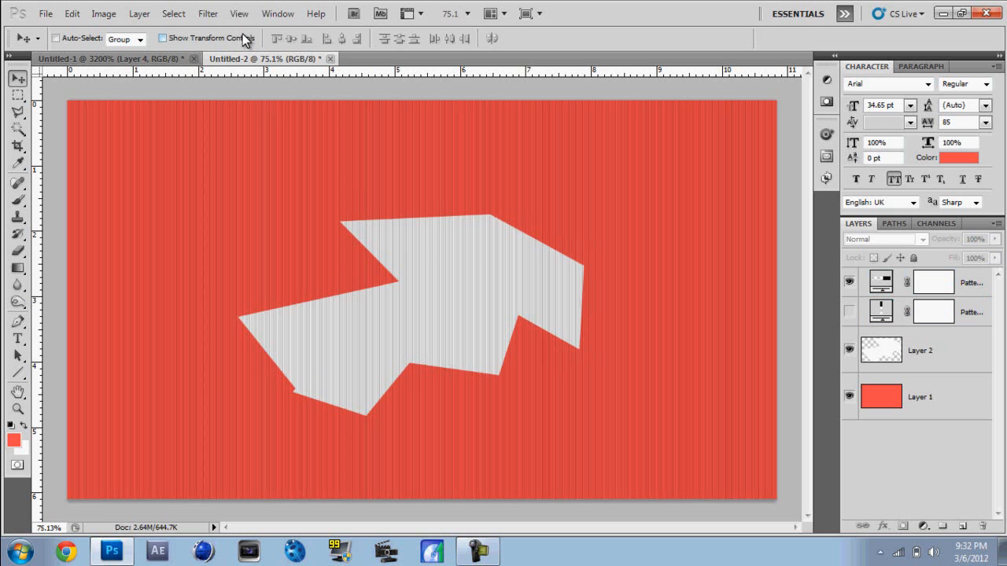
Display the red document at actual pixels and hide the vertical stripe fill layer
left_click(239, 13)
left_click(257, 161)
left_click_drag(374, 260, 347, 267)
left_click(864, 285)
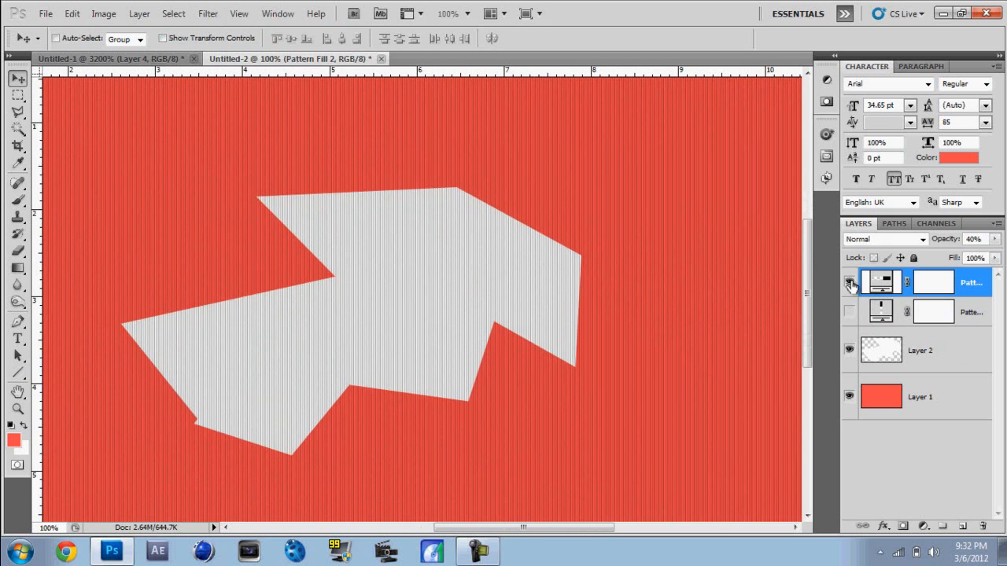
left_click(849, 283)
In the 5 by 5 document, show only Layer 5 and define it as a pattern named SQUARE
left_click(130, 58)
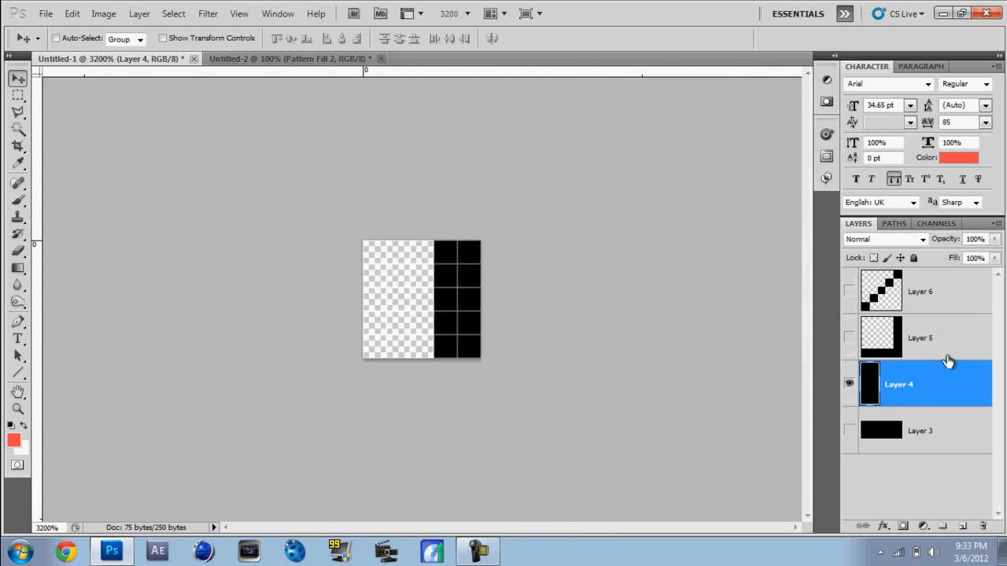
left_click(951, 356)
left_click(849, 384)
left_click(850, 337)
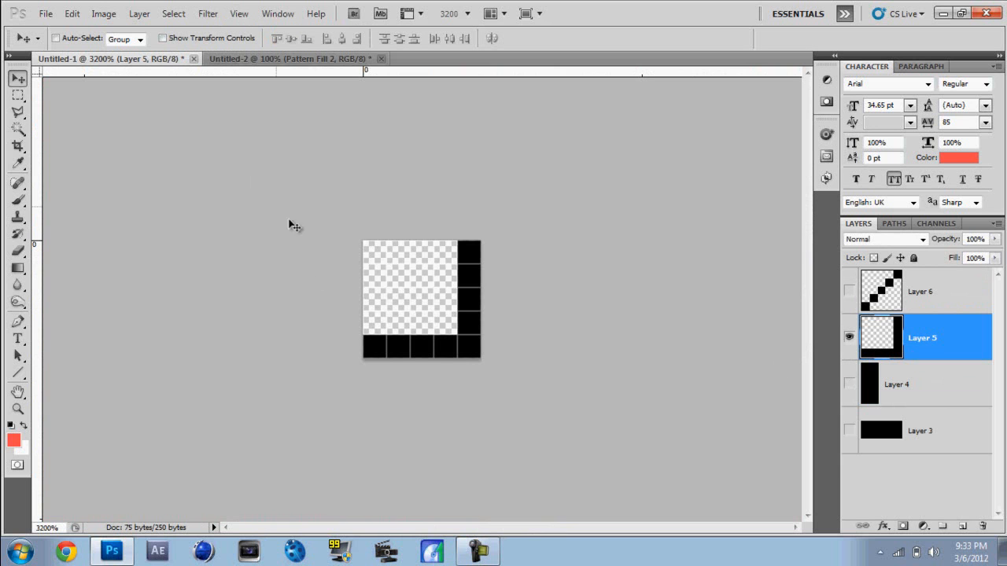
left_click(72, 13)
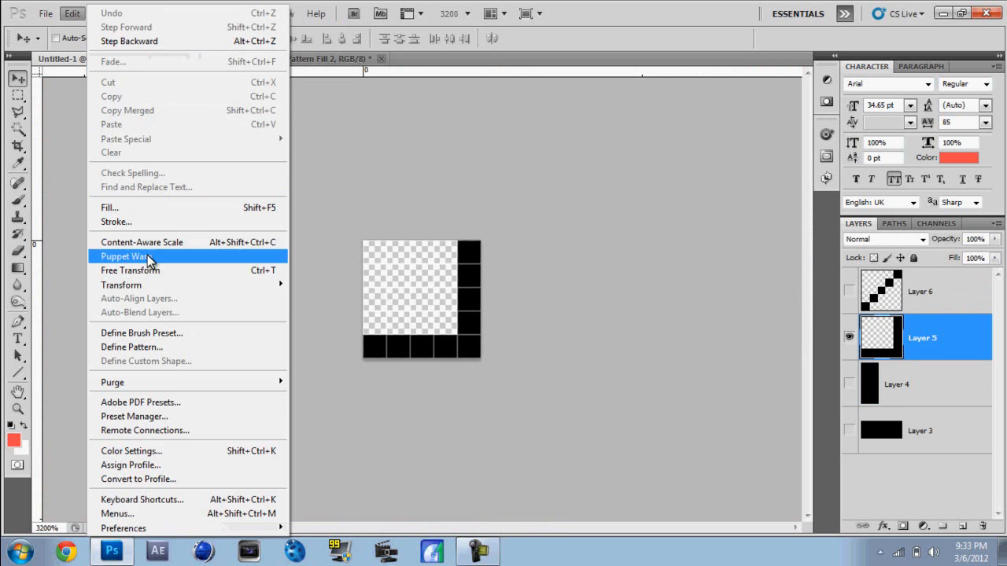
left_click(118, 346)
type("SQUARE")
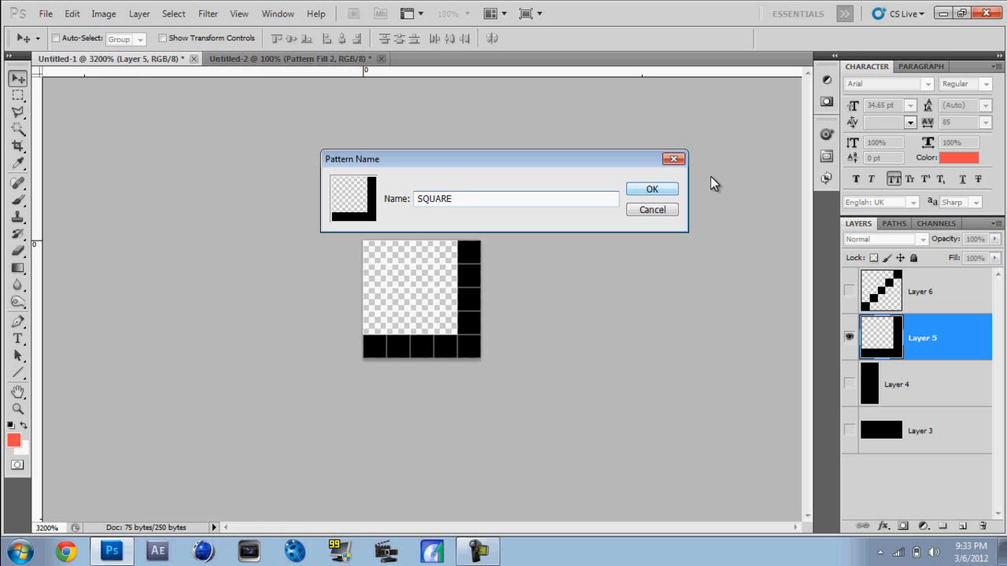
left_click(668, 184)
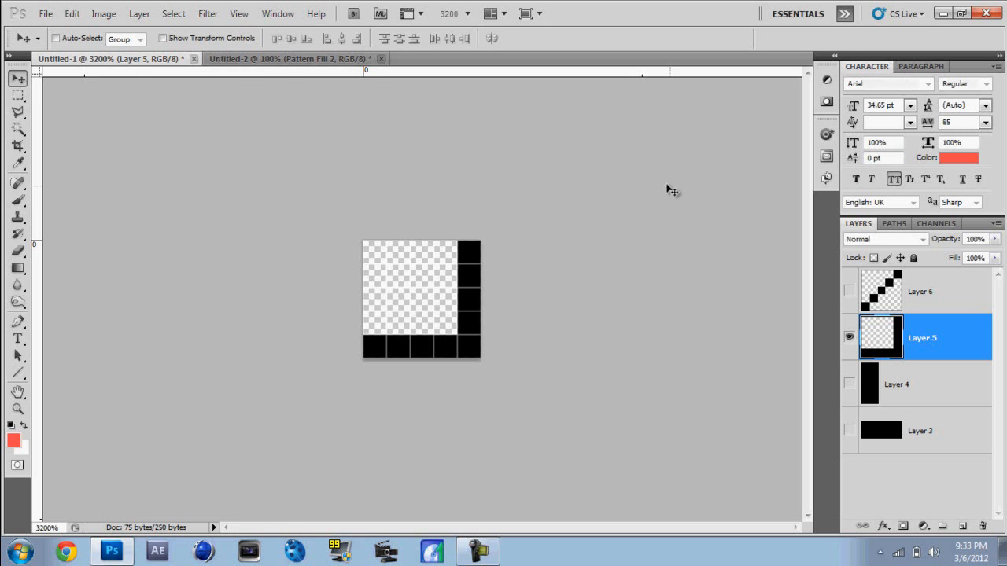
Add a pattern fill layer using the SQUARE pattern to the red document
left_click(295, 57)
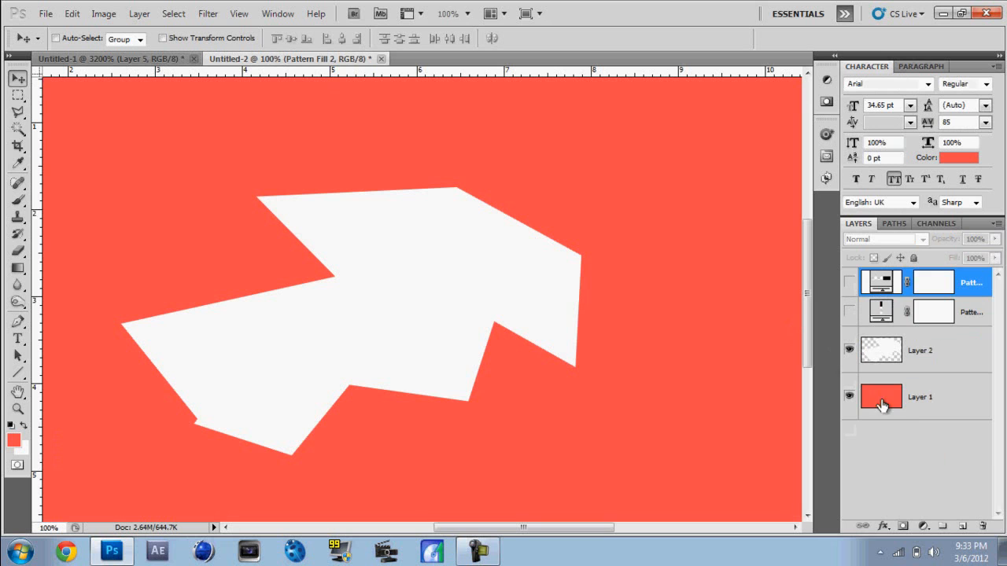
left_click(922, 527)
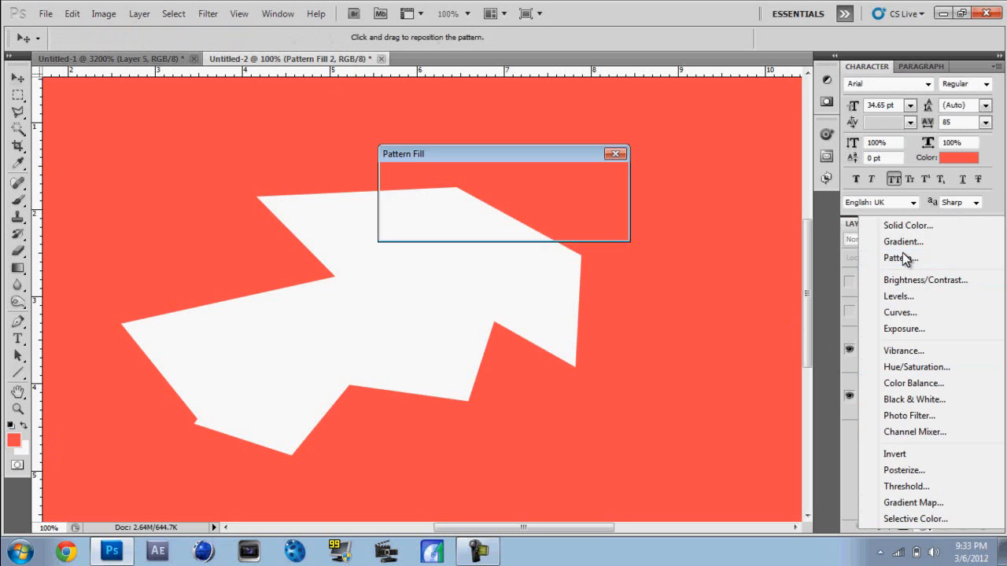
left_click(904, 260)
left_click(521, 178)
left_click(529, 167)
left_click(592, 177)
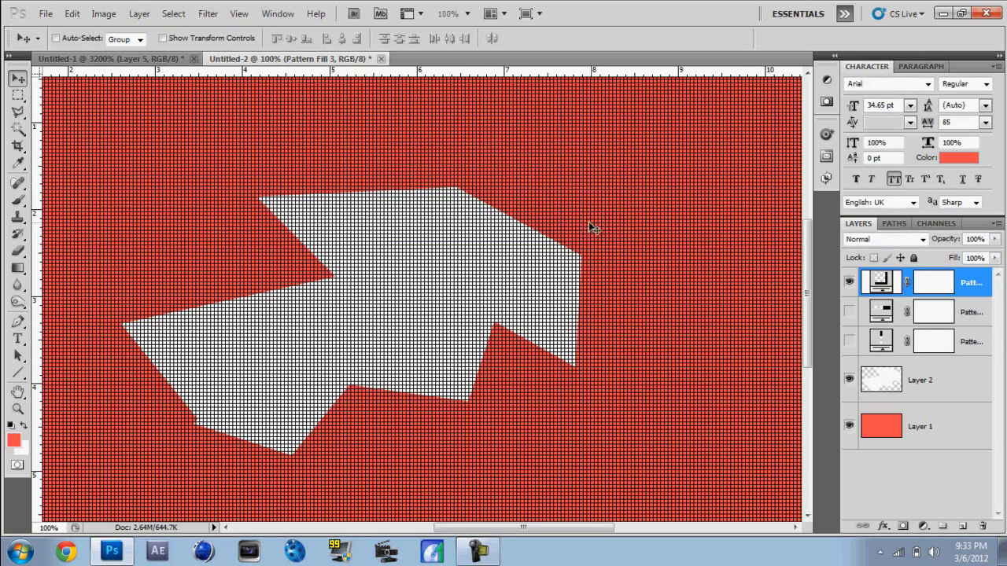
Set the square grid fill layer's opacity to 29% and hide the layer
key("ctrl+0")
key("ctrl+plus")
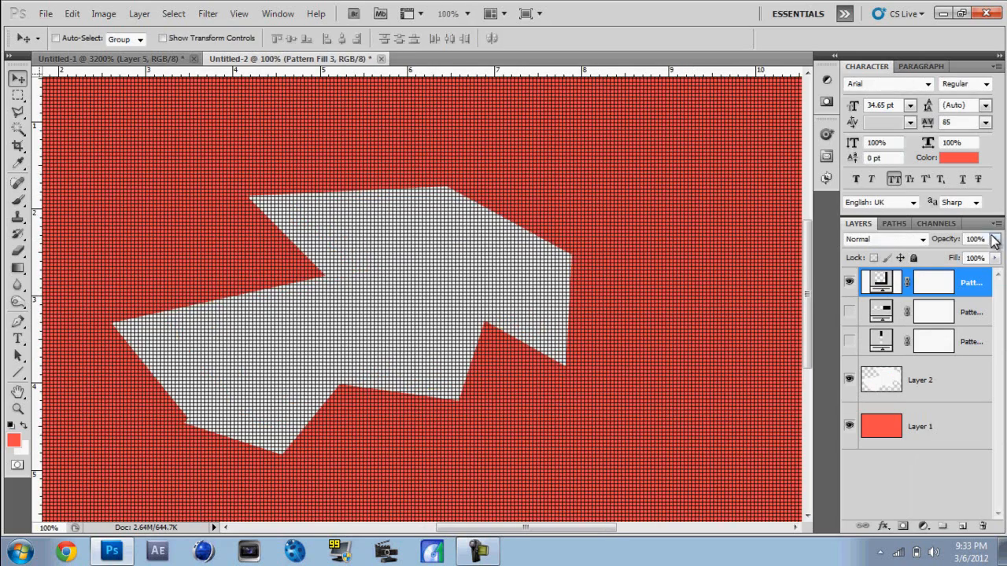
left_click_drag(994, 241, 946, 258)
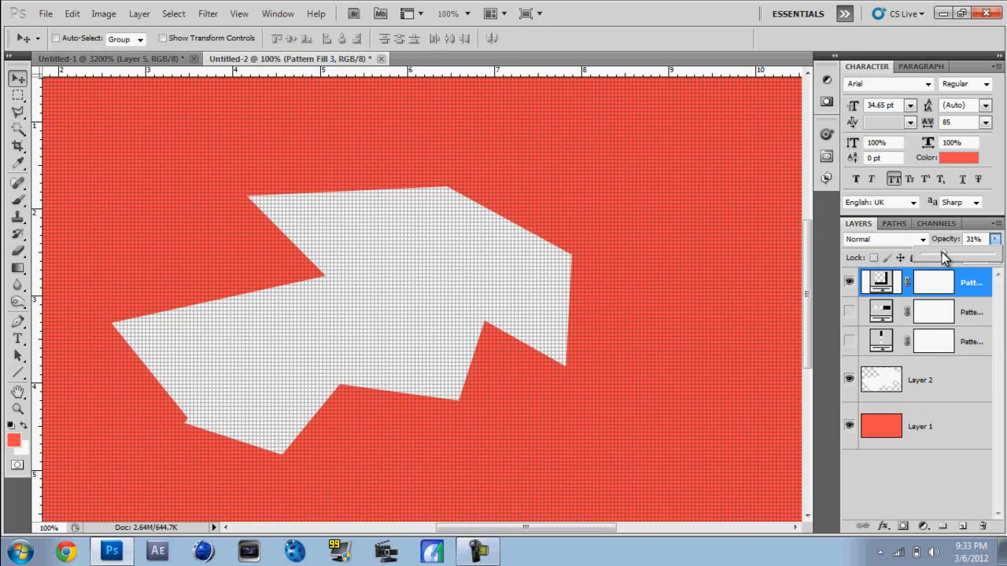
scroll(464, 308, "down", 1)
left_click_drag(342, 307, 398, 332)
scroll(445, 343, "up", 10)
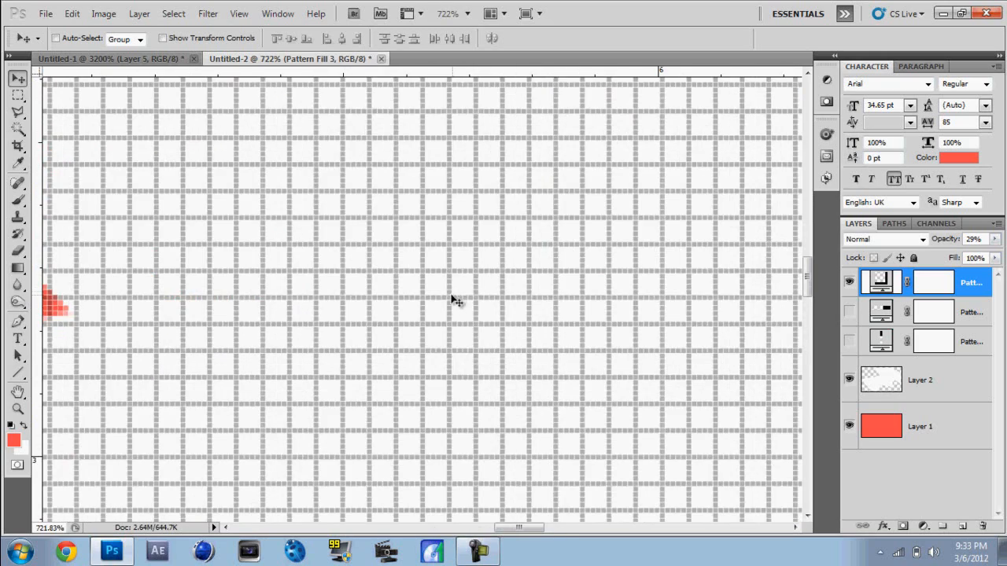
scroll(502, 264, "down", 6)
scroll(495, 273, "down", 5)
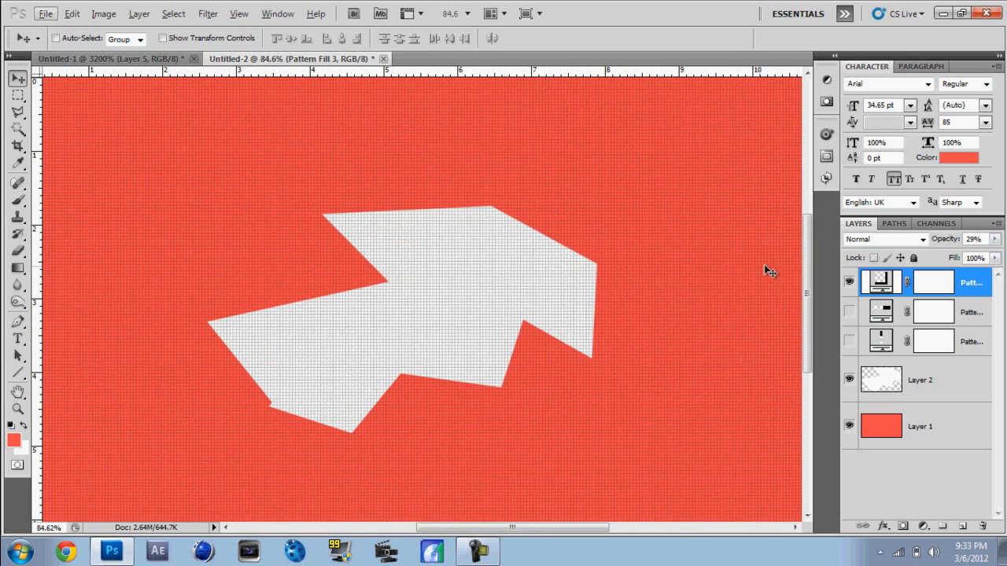
left_click(847, 283)
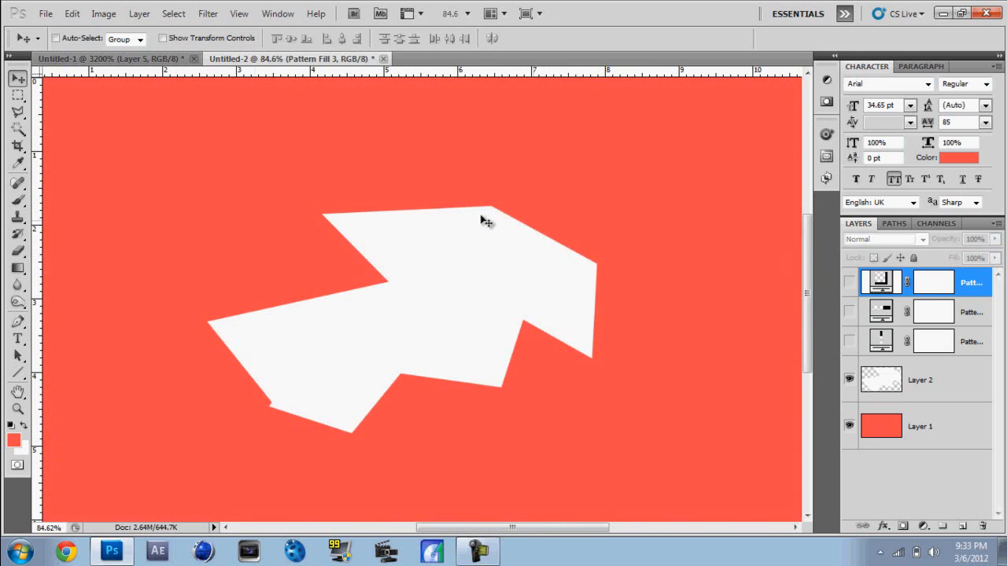
In the 5 by 5 document, show only Layer 6 and define it as a pattern named DIAGONAL
left_click(164, 63)
left_click(849, 291)
left_click(849, 337)
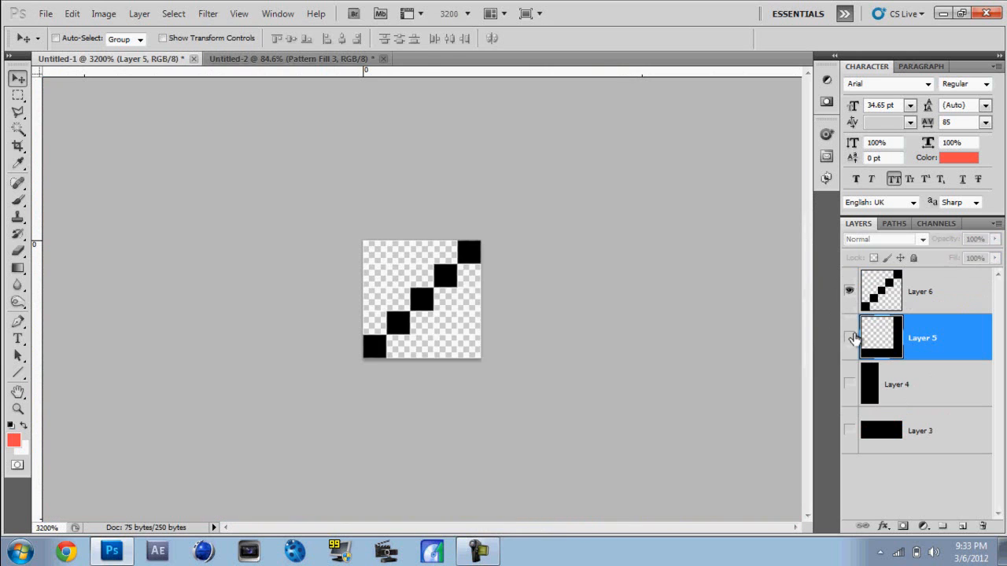
left_click(69, 14)
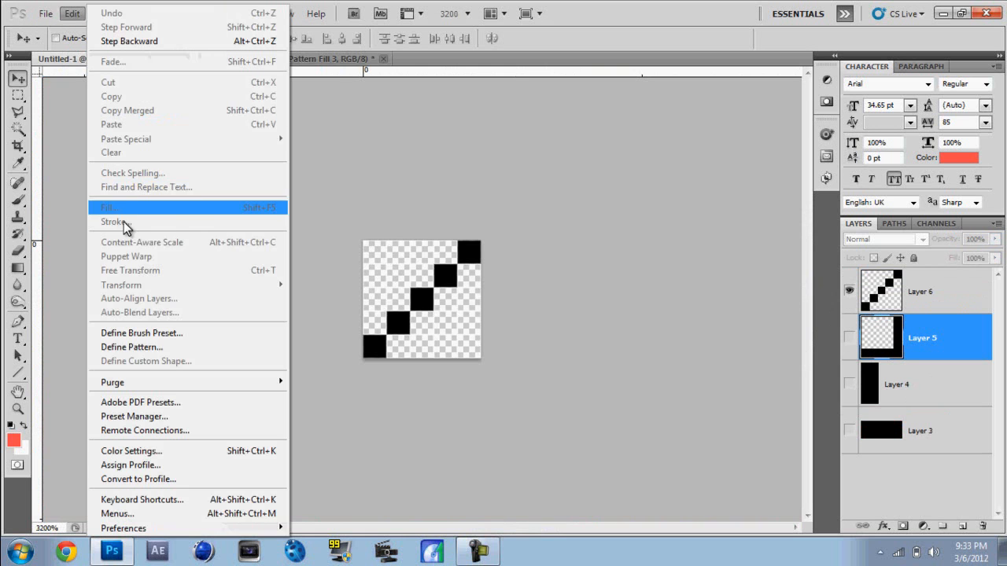
left_click(161, 349)
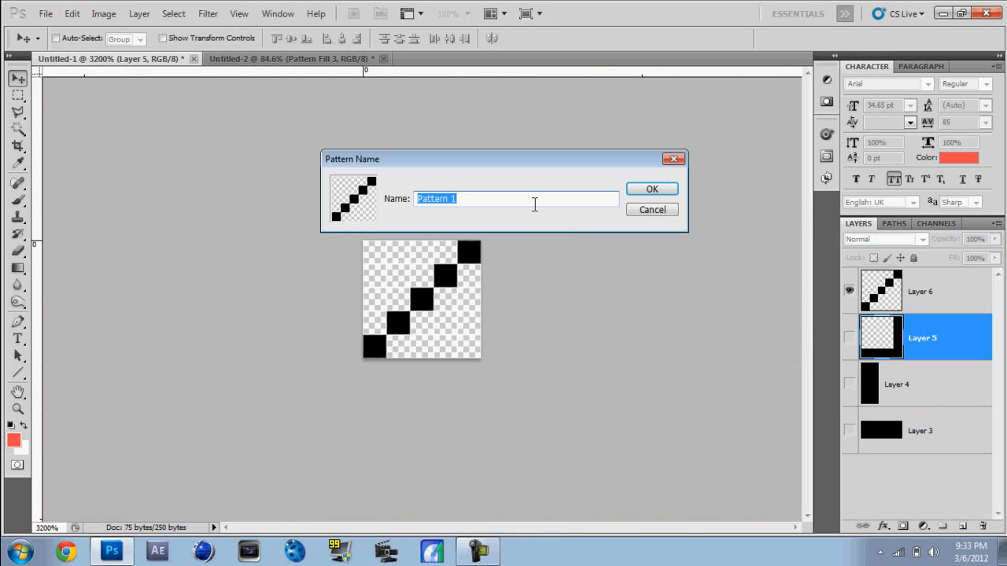
type("DIAGONAL")
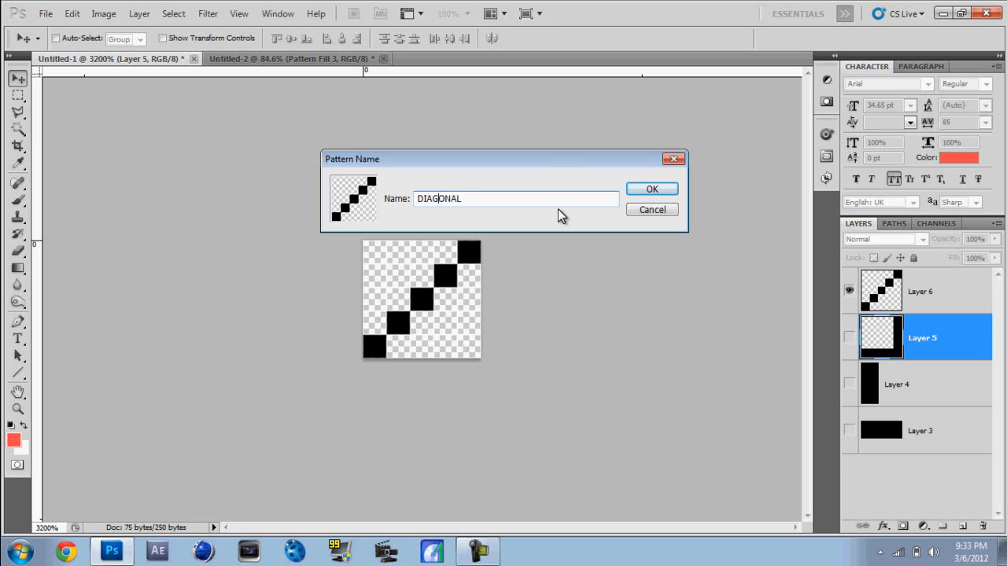
left_click(651, 189)
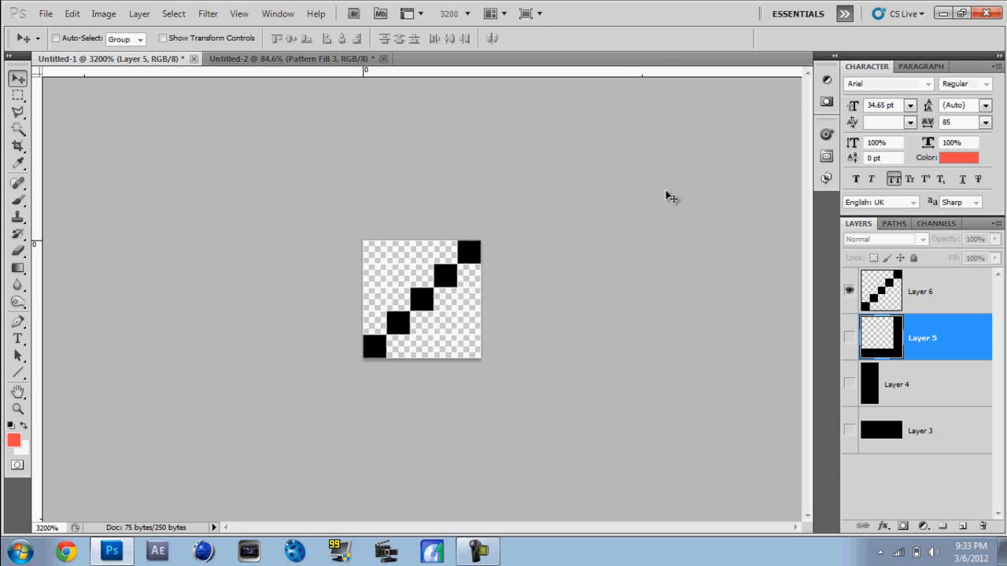
Add a pattern fill layer using the DIAGONAL pattern at 100% scale to the red document and set its opacity to 35%
left_click(218, 60)
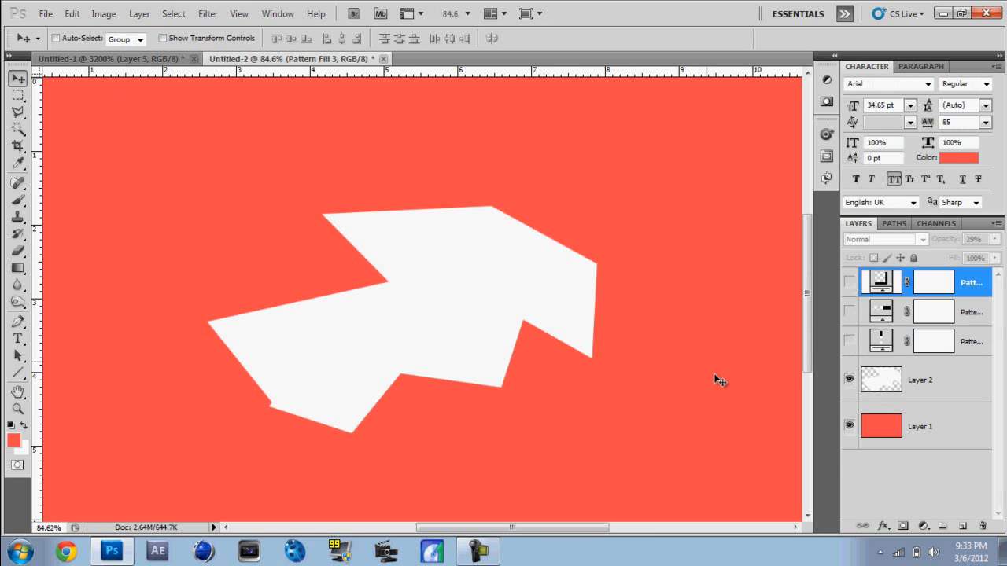
left_click(921, 526)
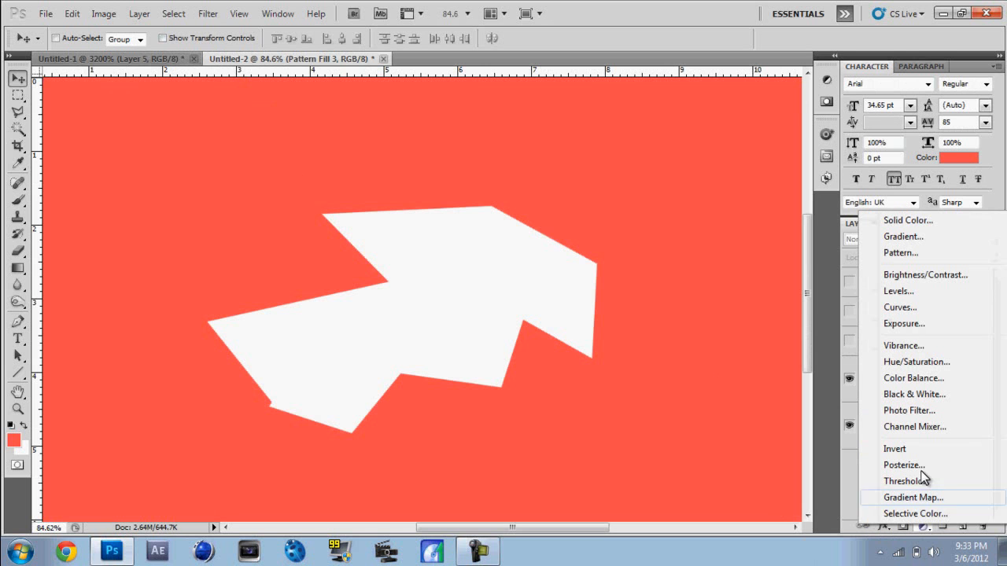
left_click(901, 252)
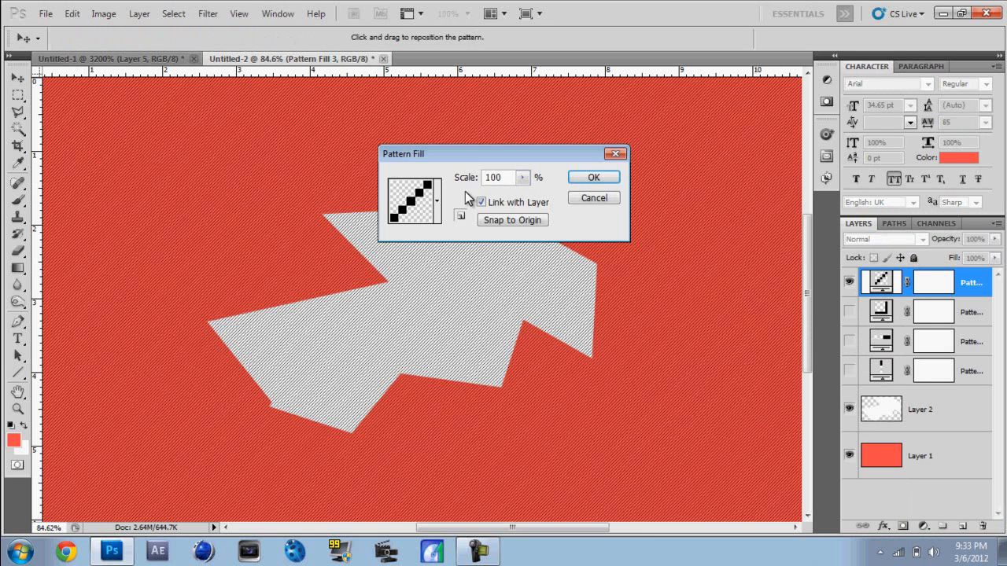
left_click(579, 182)
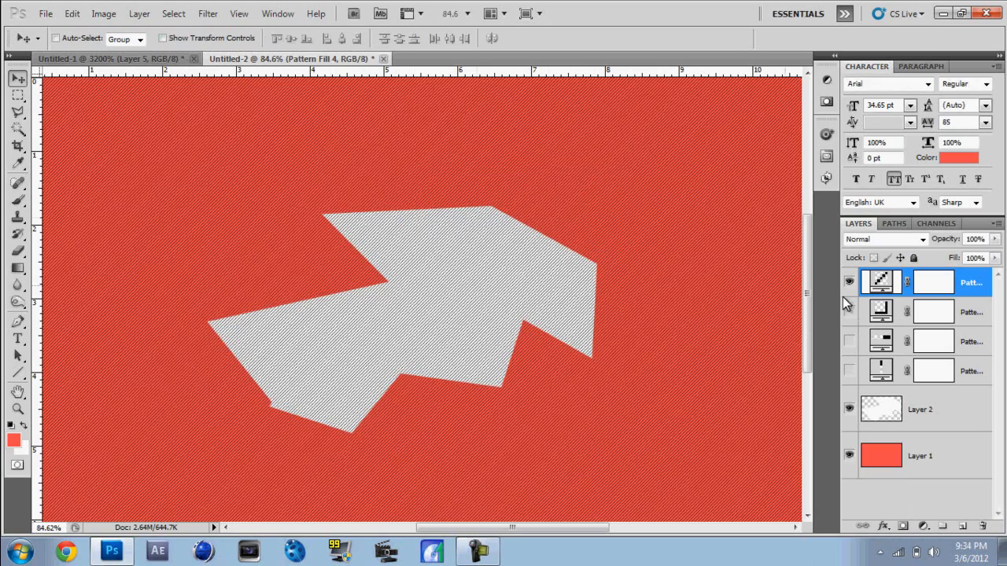
left_click(994, 240)
left_click(946, 254)
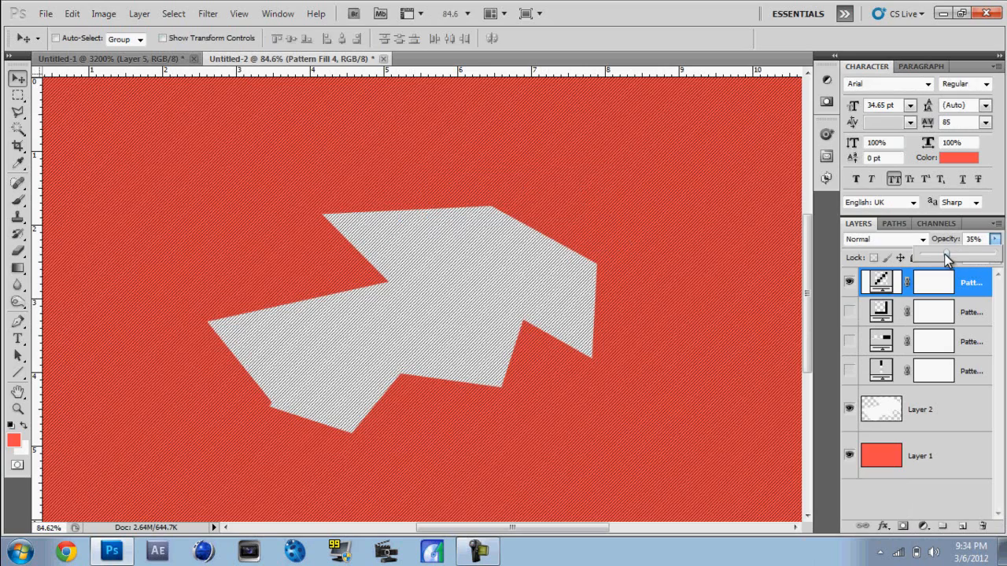
left_click(625, 227)
Examine the diagonal line fill up close over the white shape and hide that fill layer
scroll(544, 272, "up", 6)
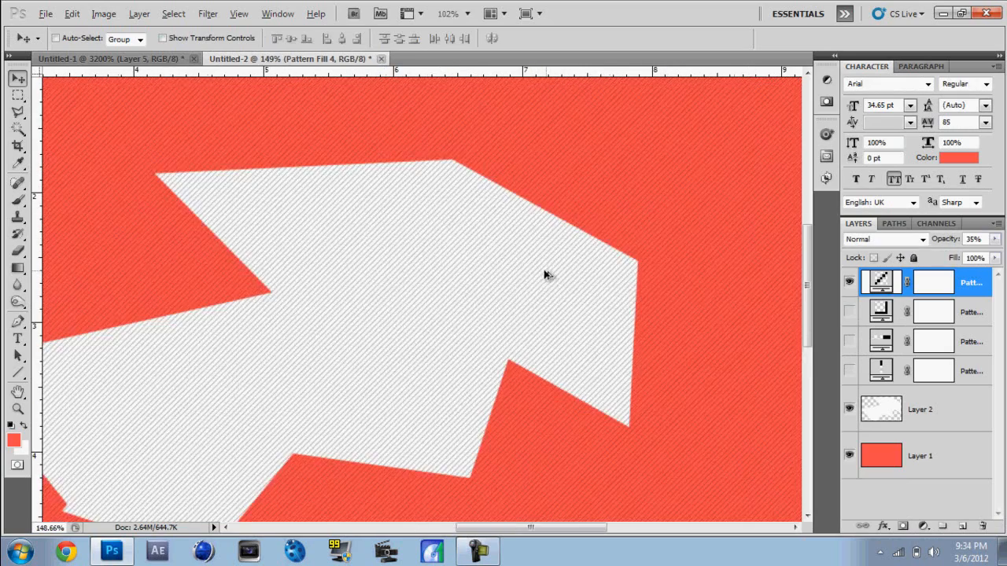
scroll(517, 276, "down", 3)
scroll(517, 275, "up", 8)
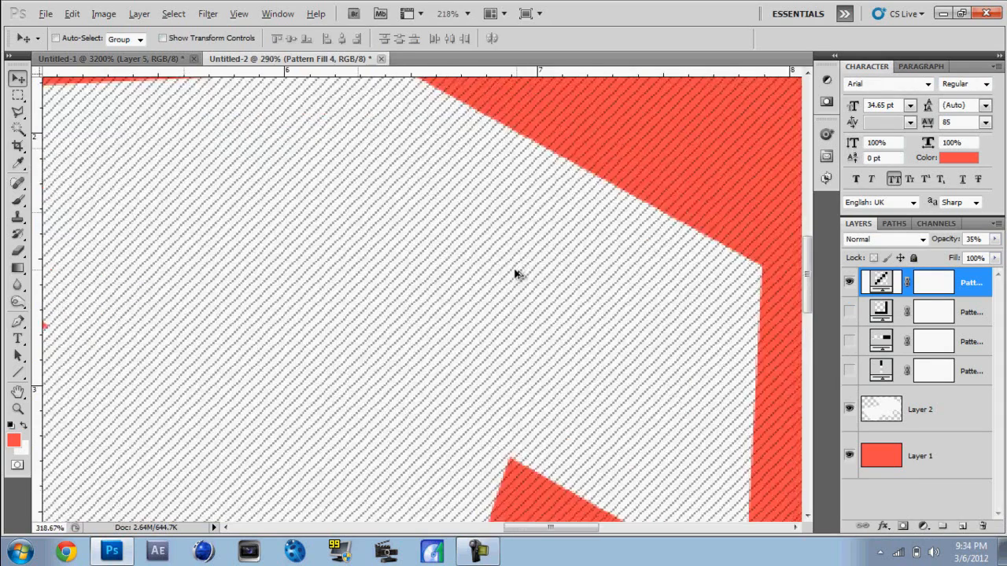
scroll(511, 255, "down", 1)
scroll(512, 254, "down", 3)
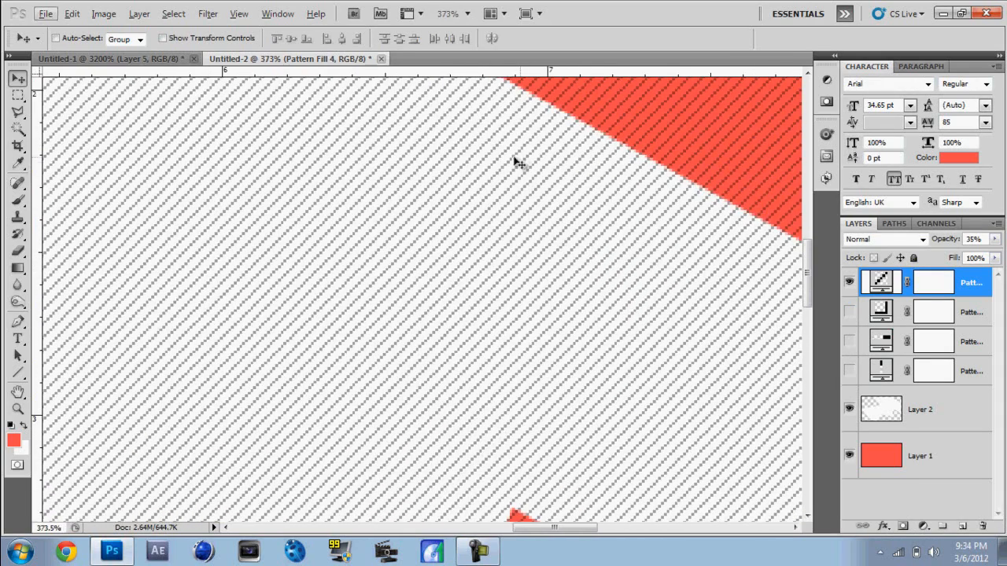
scroll(433, 258, "up", 6)
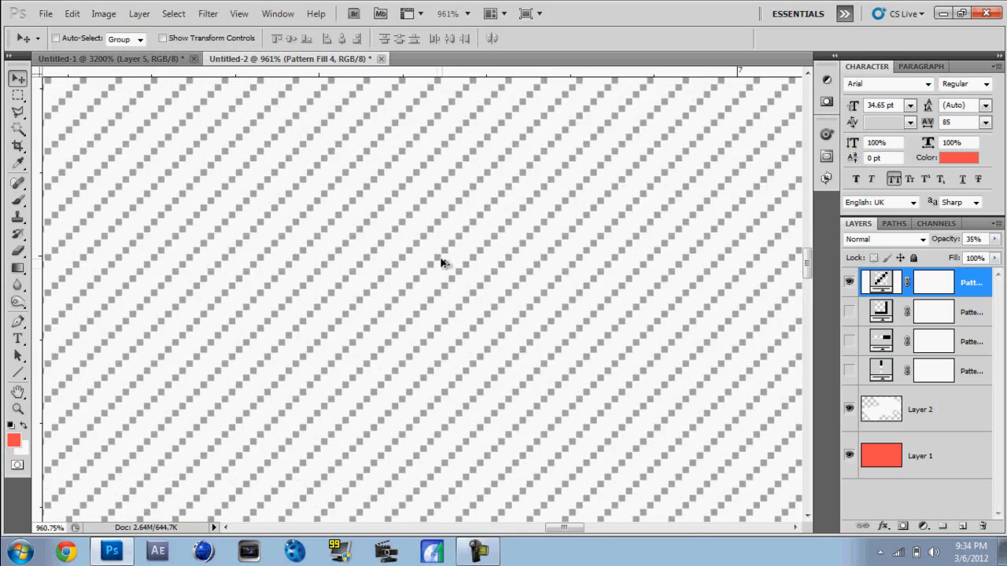
scroll(506, 303, "down", 10)
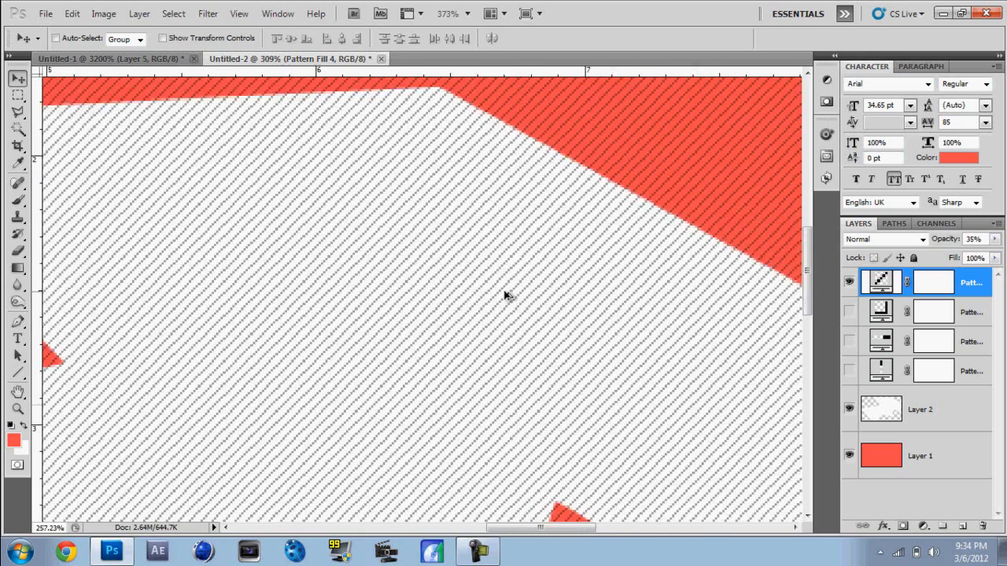
scroll(510, 296, "down", 4)
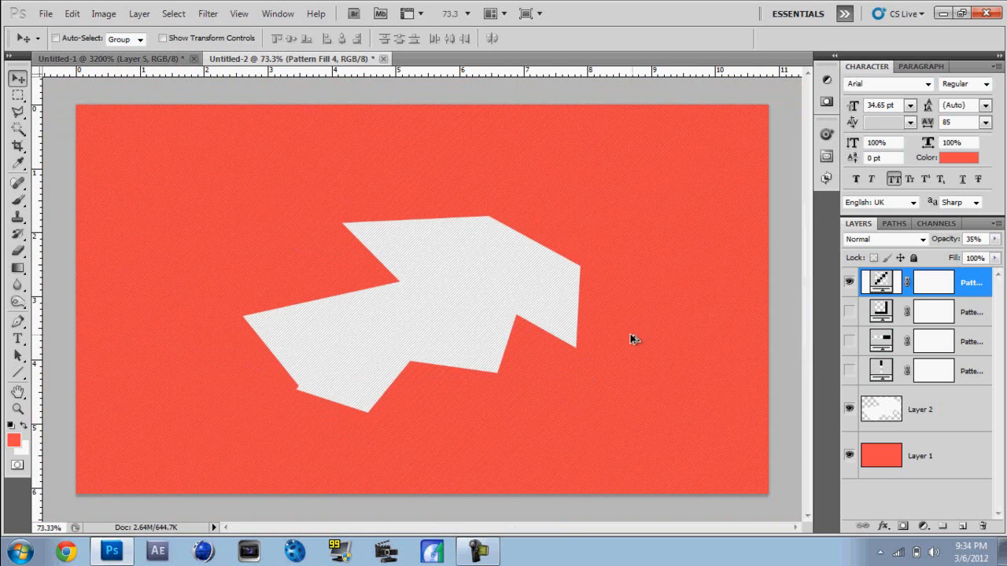
left_click(849, 283)
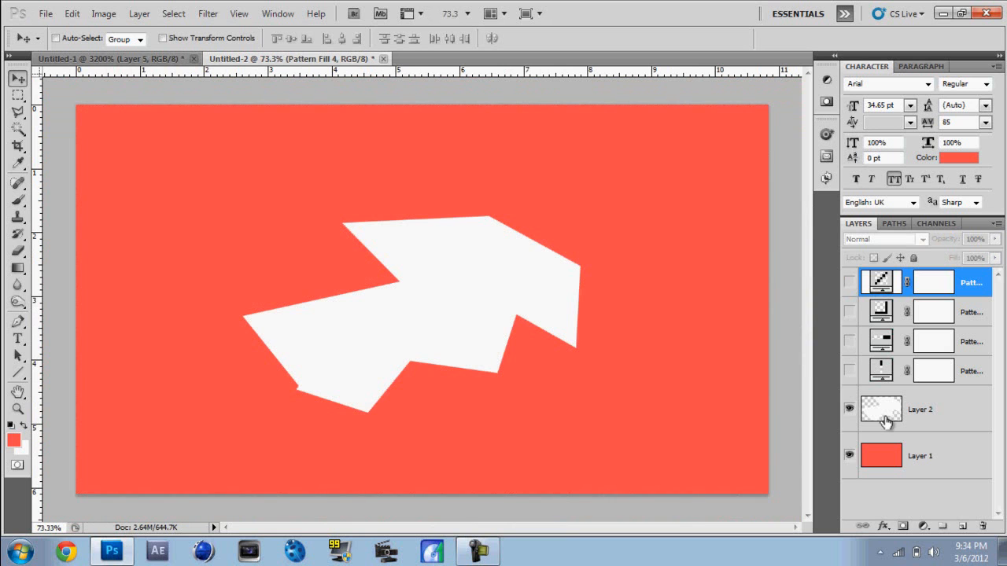
Try a new pattern fill with the black dg logo pattern scaled to 3%
left_click(924, 527)
left_click(869, 254)
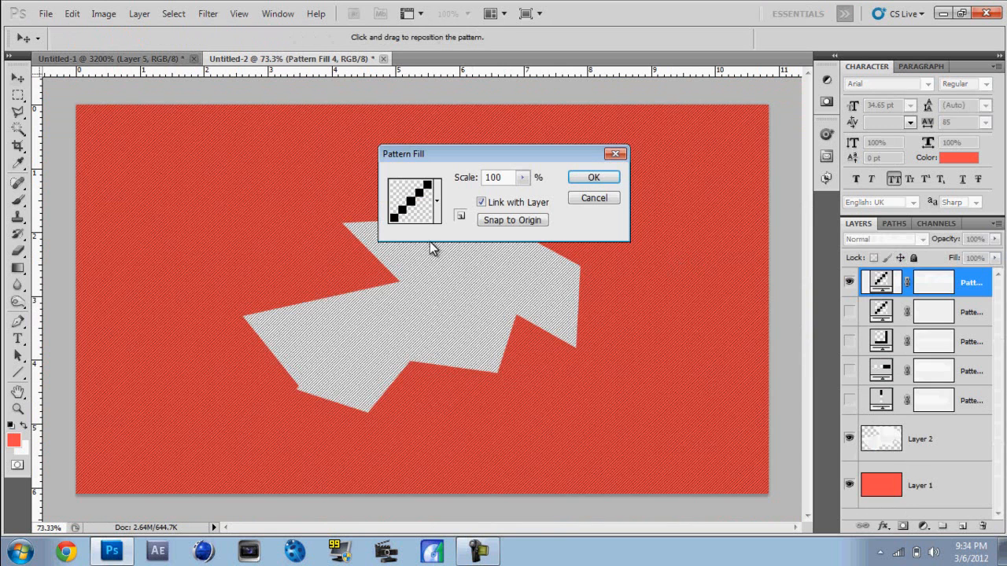
left_click(433, 195)
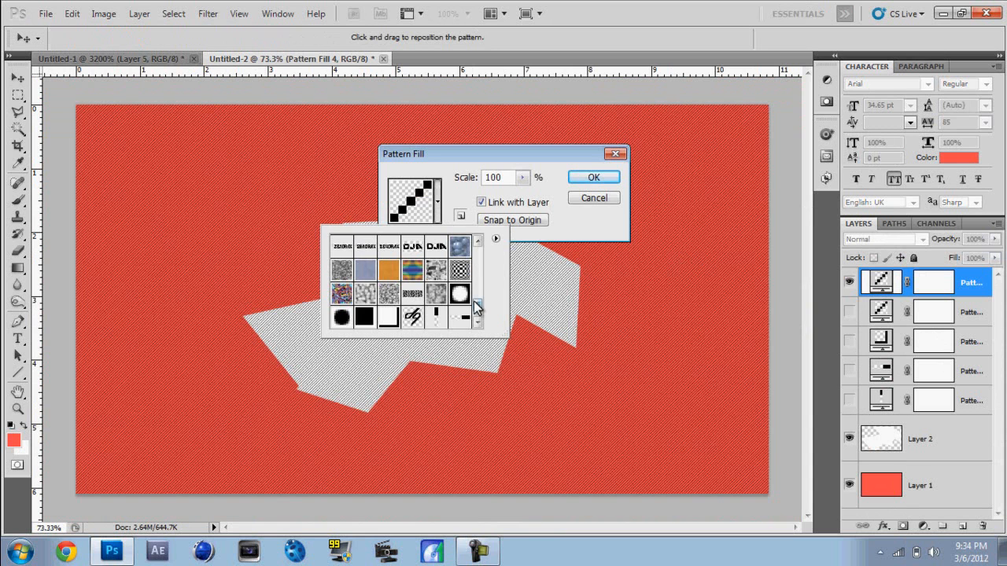
scroll(476, 307, "down", 1)
left_click(417, 297)
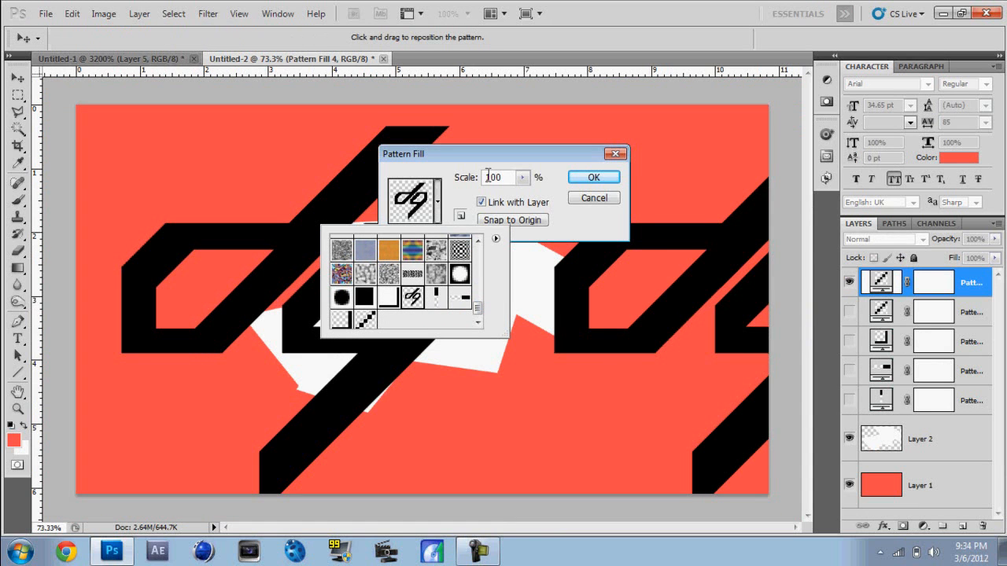
left_click(522, 178)
left_click_drag(518, 201, 515, 195)
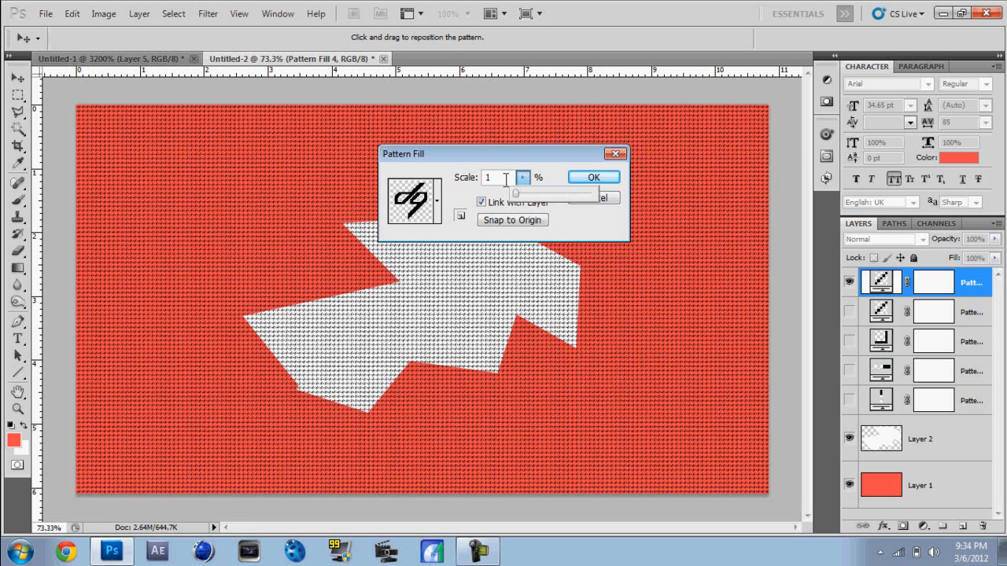
left_click(504, 177)
key("Up")
key("Up")
key("Down")
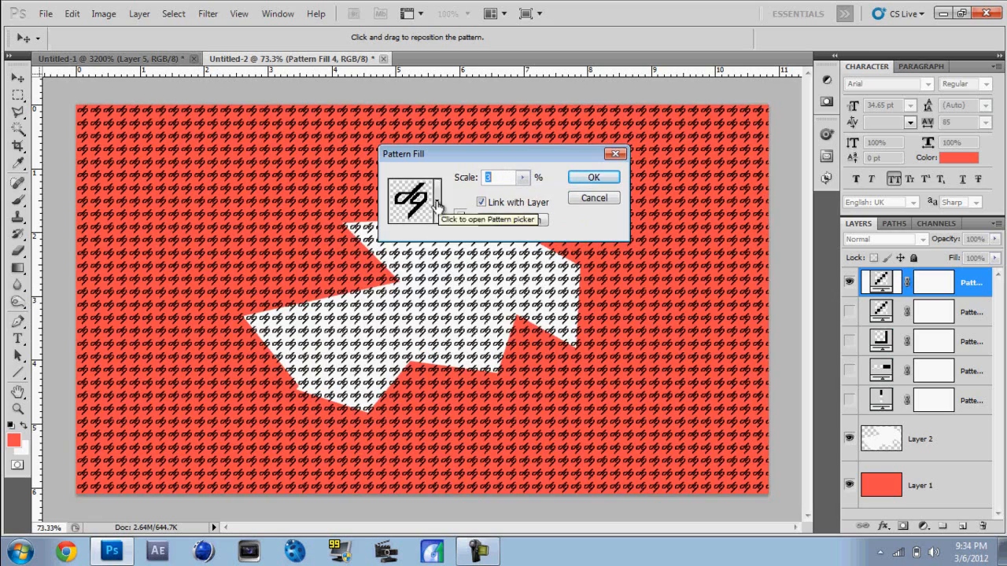
Try the SEADRAX text pattern in the new pattern fill at 117% scale
left_click(437, 204)
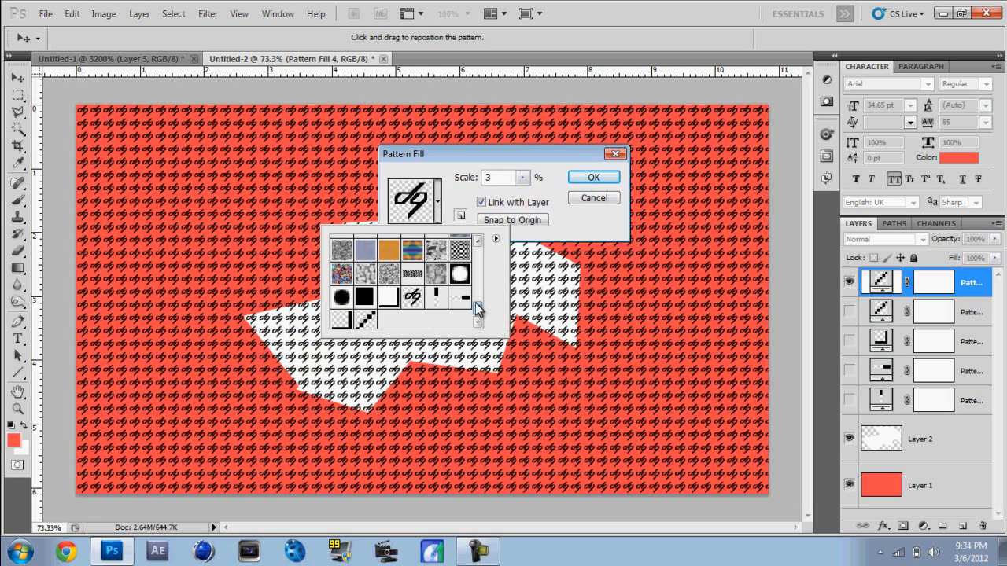
left_click_drag(479, 313, 477, 302)
left_click(417, 285)
left_click(431, 283)
left_click(388, 281)
left_click(371, 283)
left_click(521, 179)
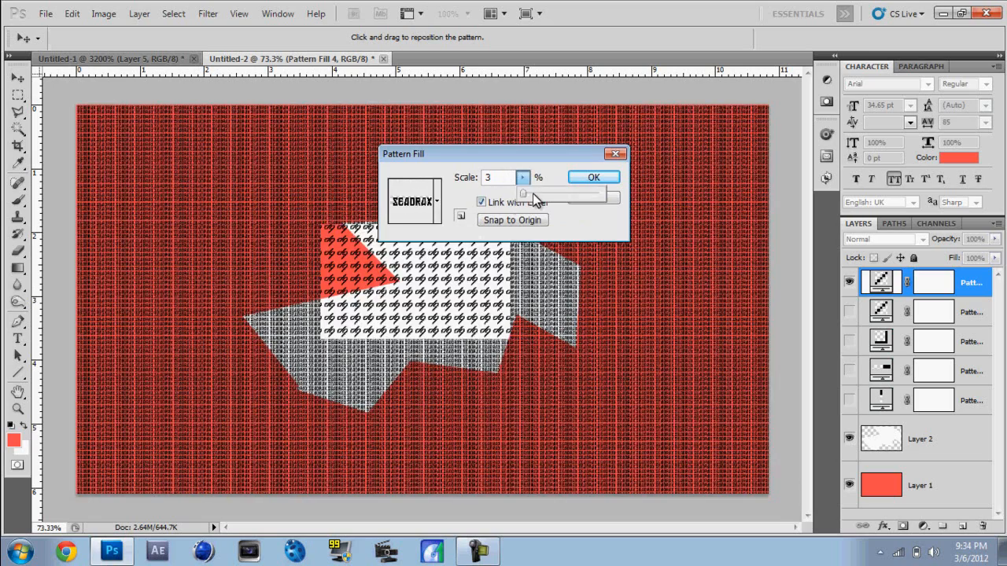
left_click(535, 194)
left_click(529, 196)
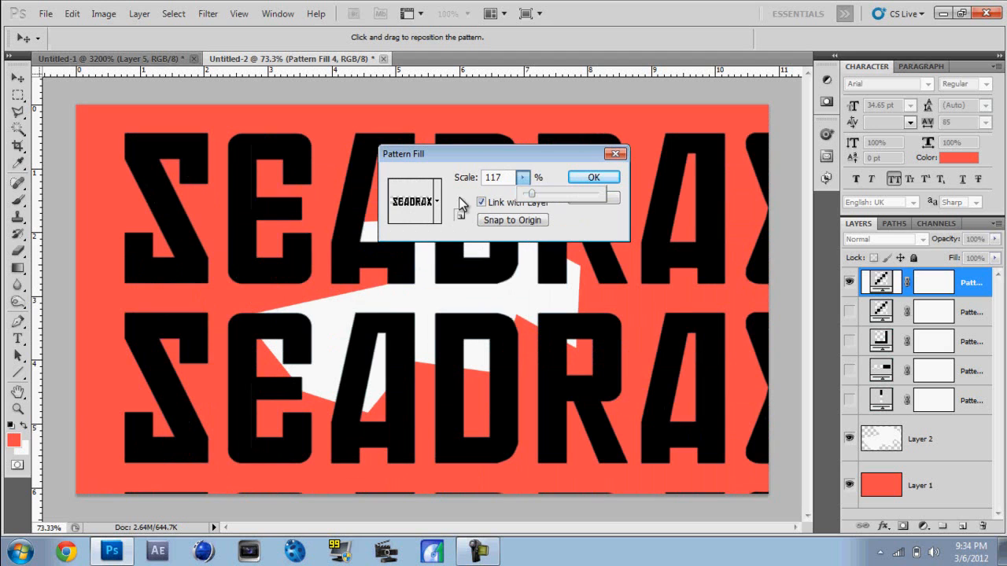
Browse the other saved patterns and cancel the new pattern fill
left_click(431, 203)
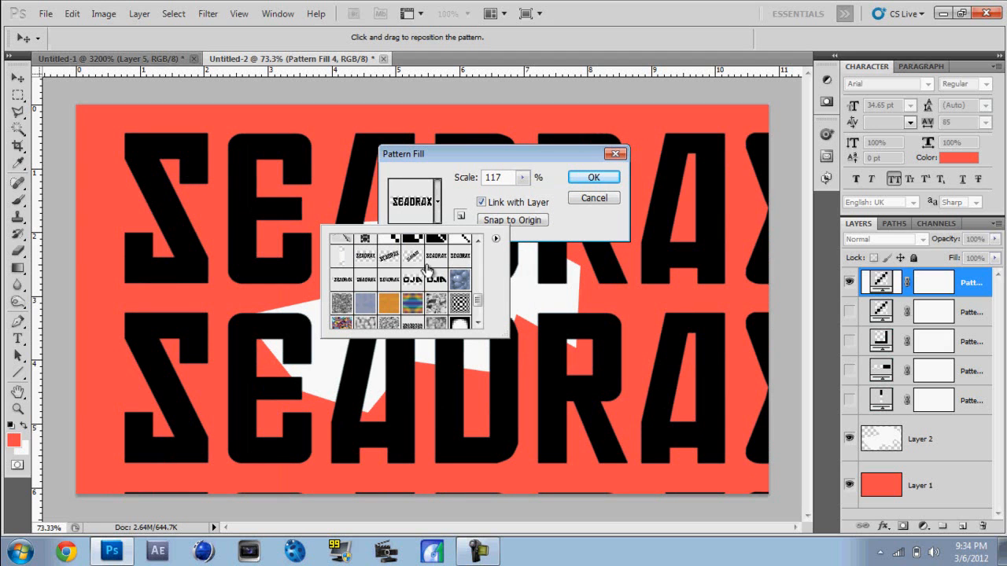
left_click(477, 240)
left_click(476, 241)
left_click(477, 241)
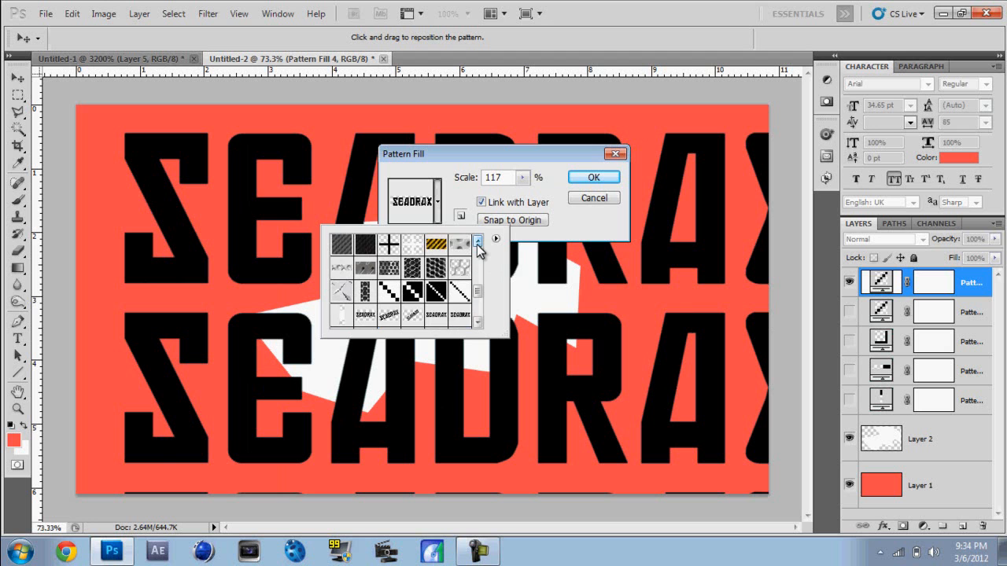
left_click(476, 241)
left_click(594, 197)
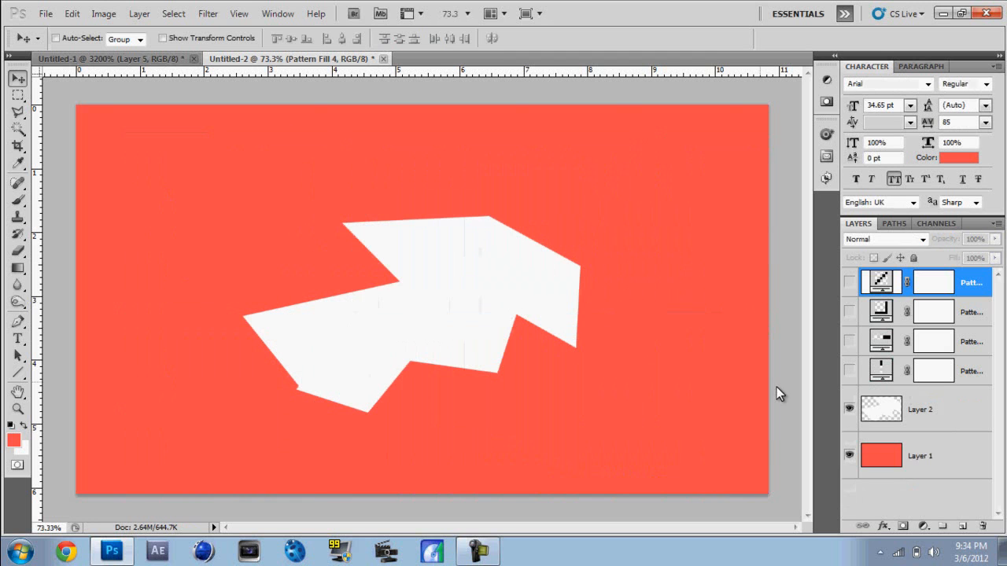
Show all four pattern fill layers together over the artwork, and hide them all again
left_click(848, 282)
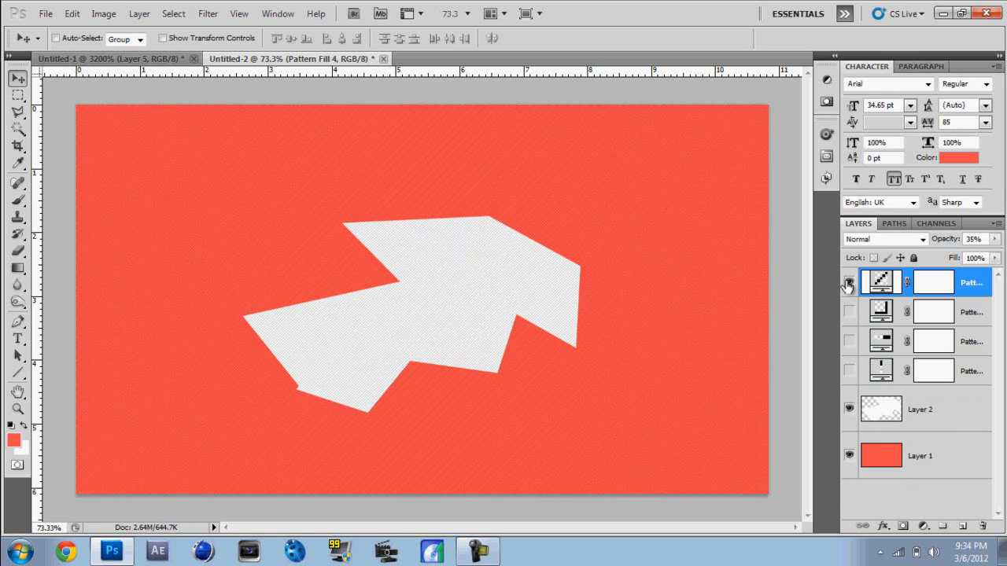
left_click(850, 311)
left_click(848, 341)
left_click(848, 371)
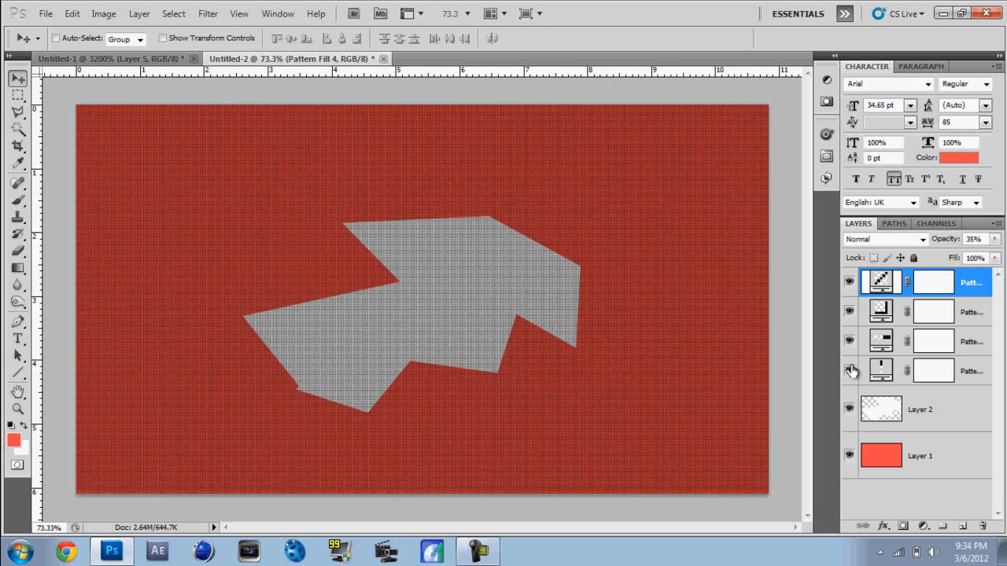
left_click(848, 341)
left_click(849, 370)
left_click(849, 311)
left_click(848, 283)
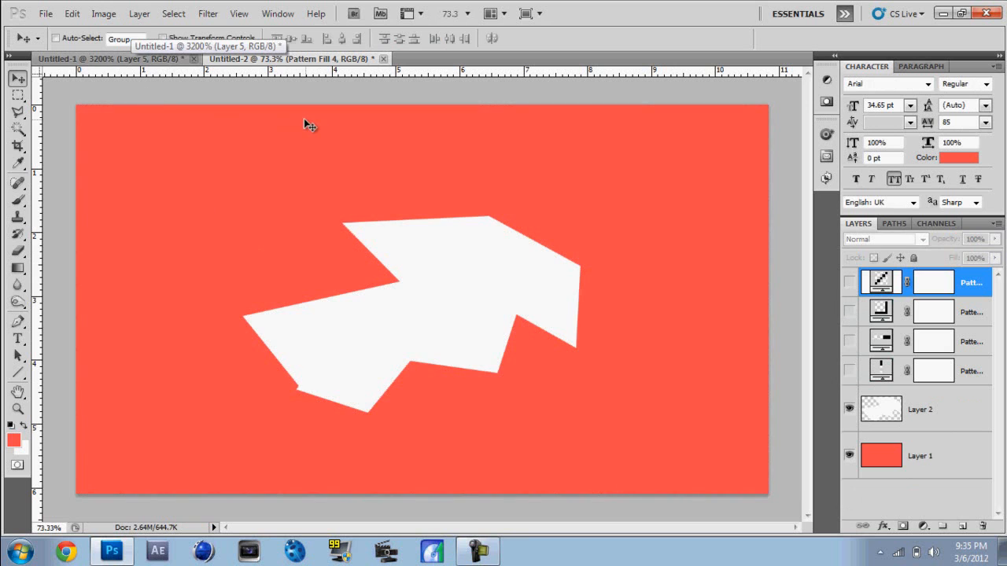